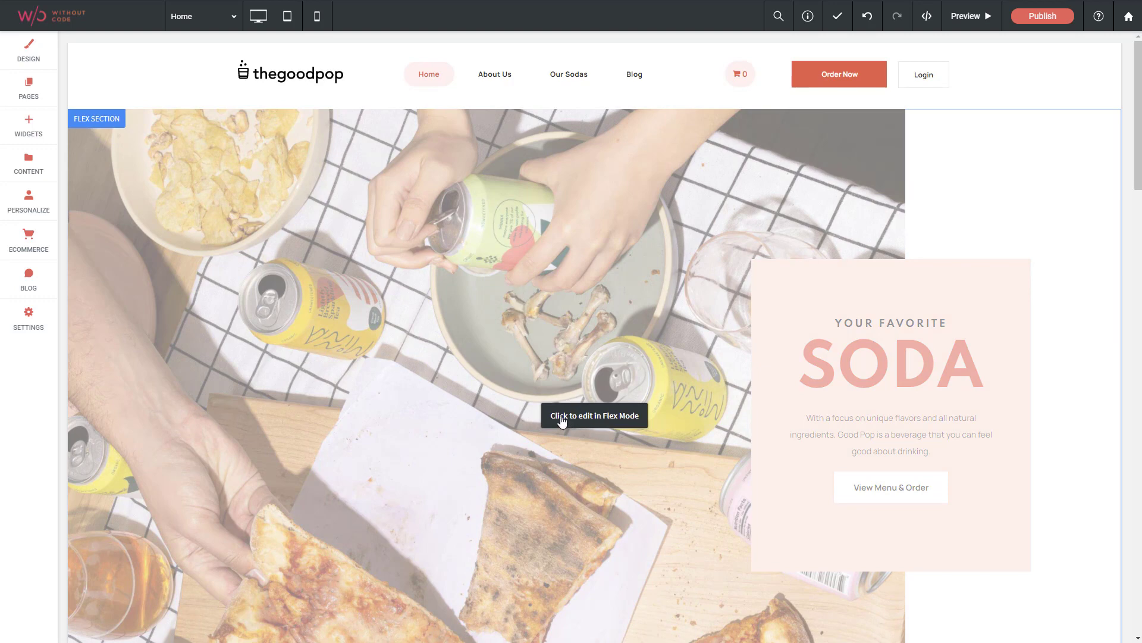
Open the Your Favorite Soda hero section in Flex Mode and show its layer structure
{"action": "left_click", "coordinate": [583, 418]}
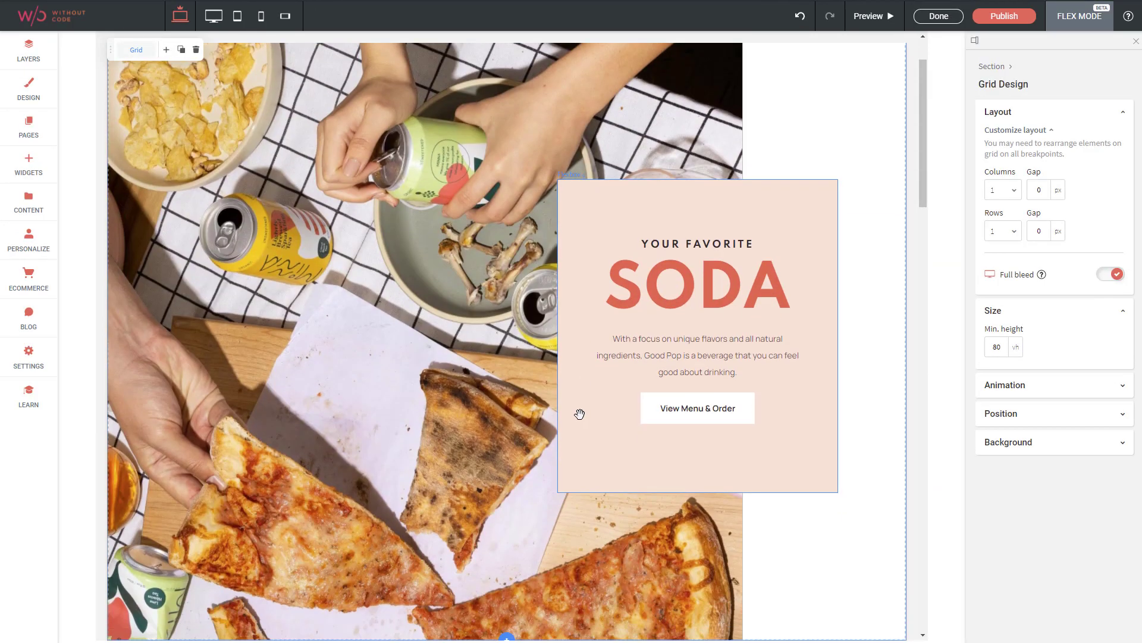
{"action": "scroll", "coordinate": [895, 262], "scroll_direction": "up", "scroll_amount": 1}
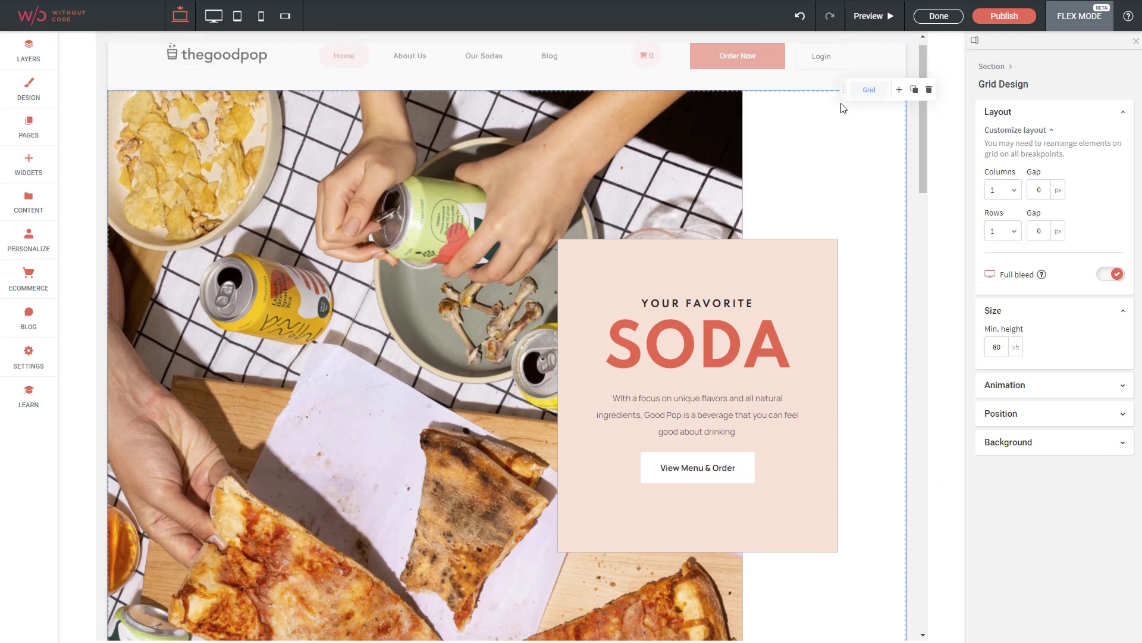
{"action": "left_click", "coordinate": [27, 51]}
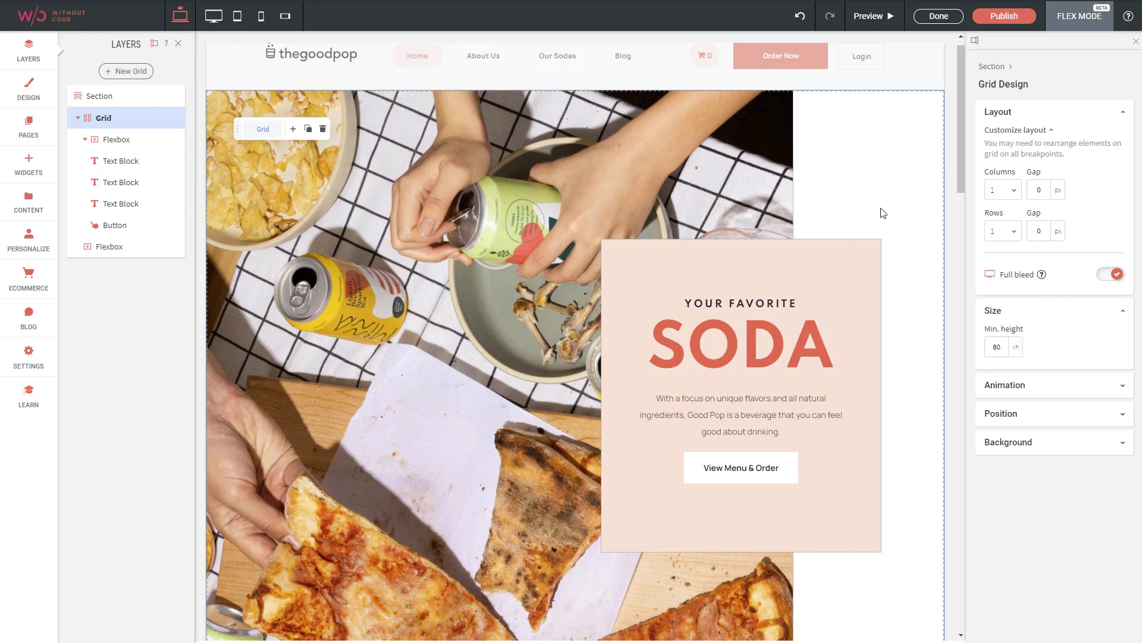
View the hero section at the mobile breakpoint and return to the main desktop breakpoint
{"action": "left_click", "coordinate": [261, 18]}
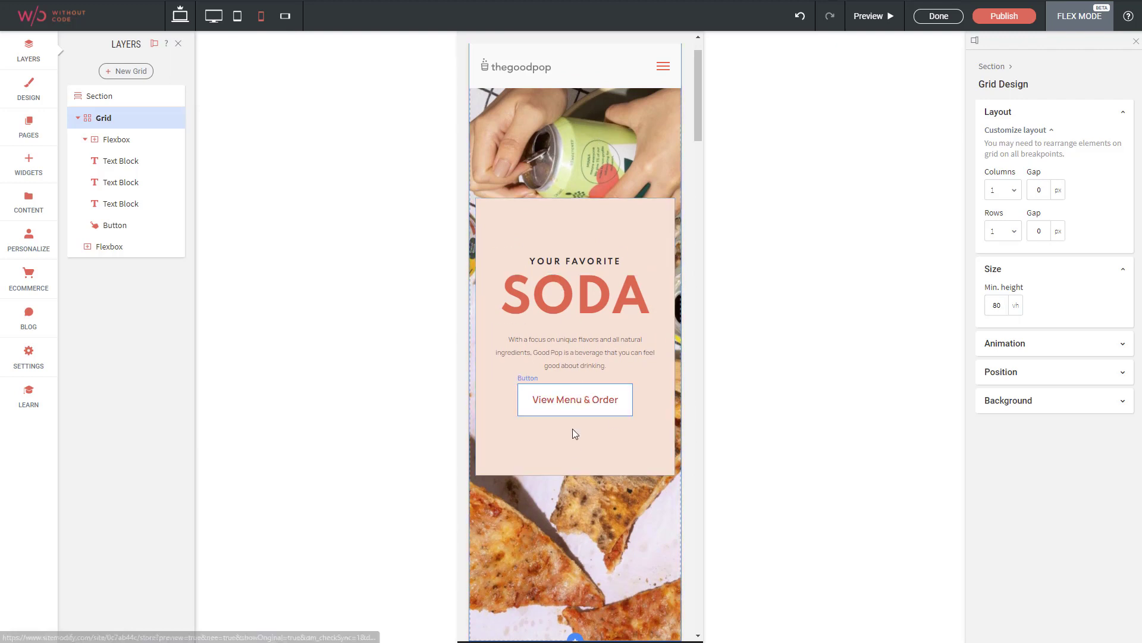
{"action": "scroll", "coordinate": [565, 354], "scroll_direction": "up", "scroll_amount": 1}
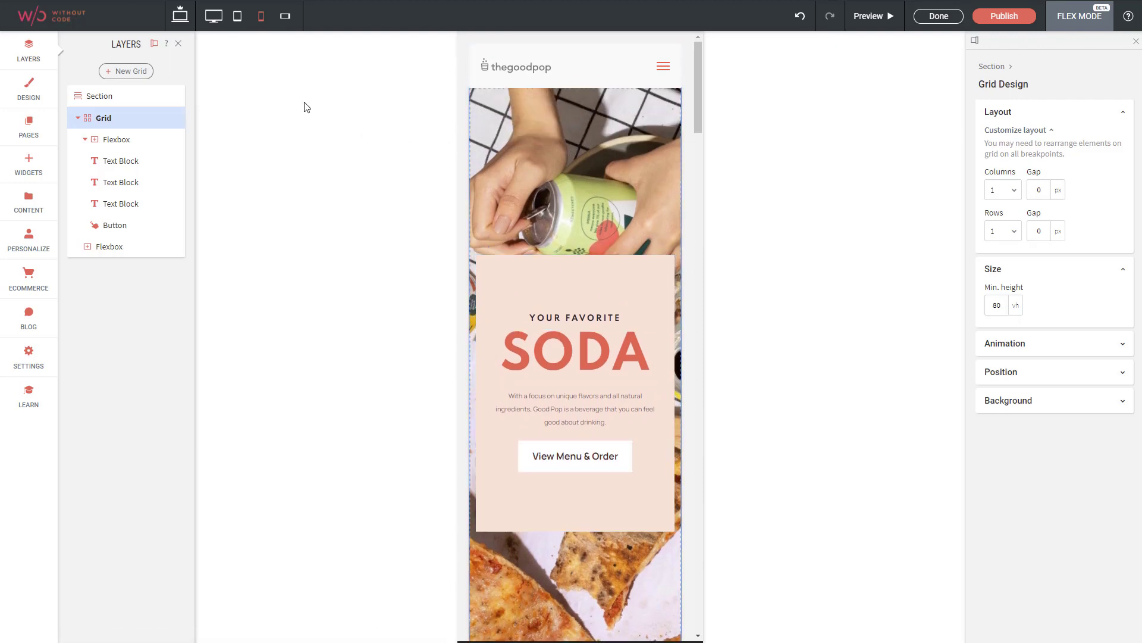
{"action": "left_click", "coordinate": [180, 14]}
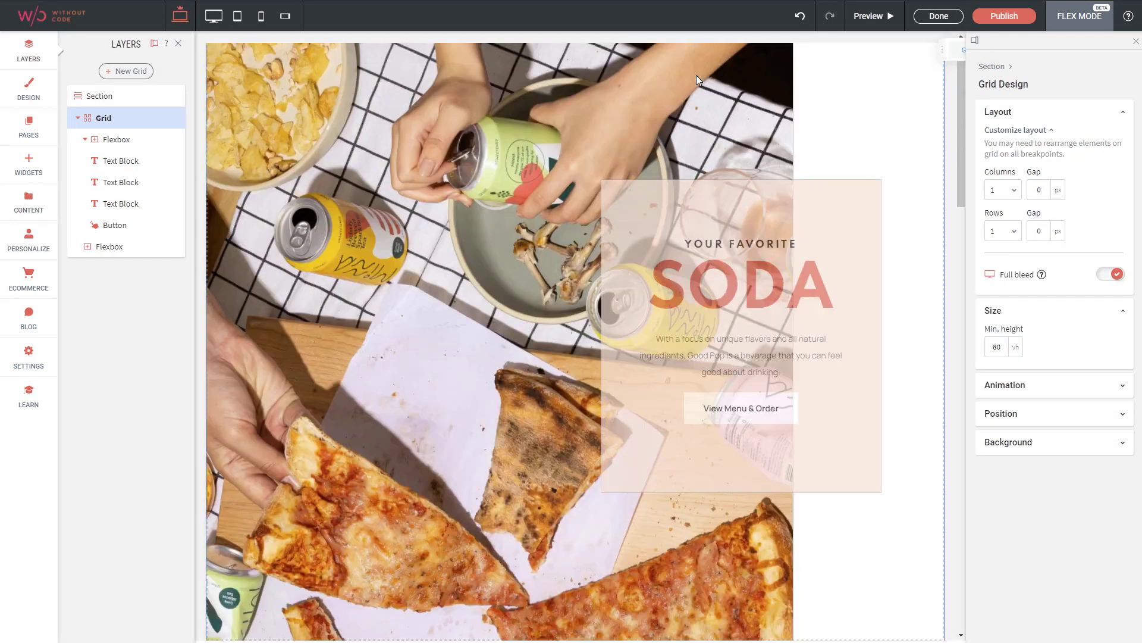
Select the hero's text flexbox to examine its alignment, layout and size settings
{"action": "left_click", "coordinate": [722, 188]}
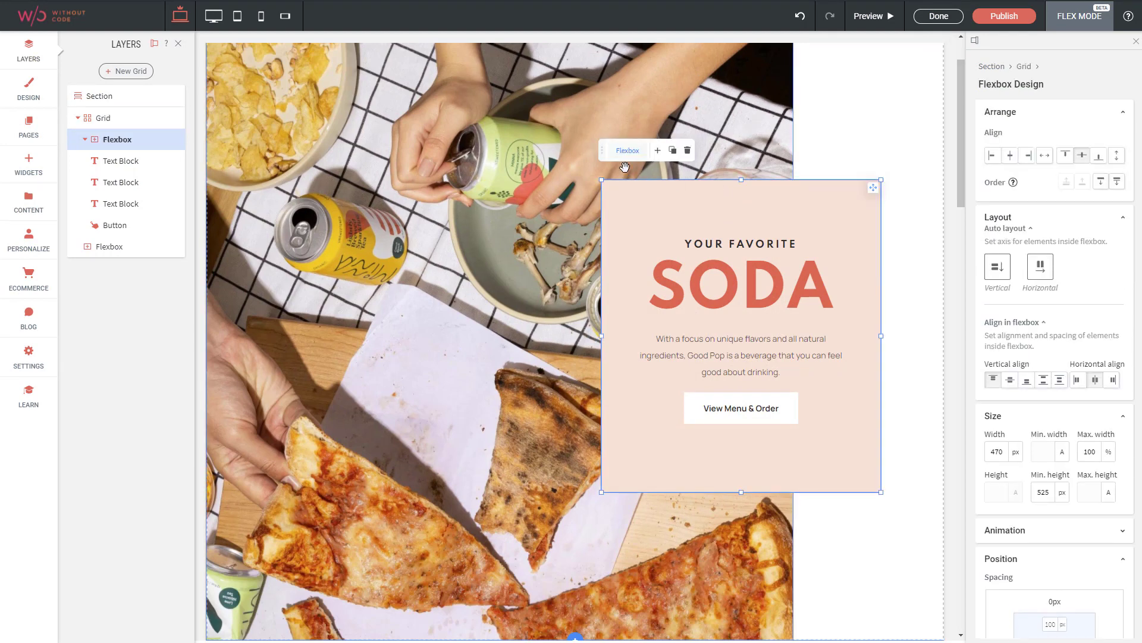
{"action": "mouse_move", "coordinate": [623, 156]}
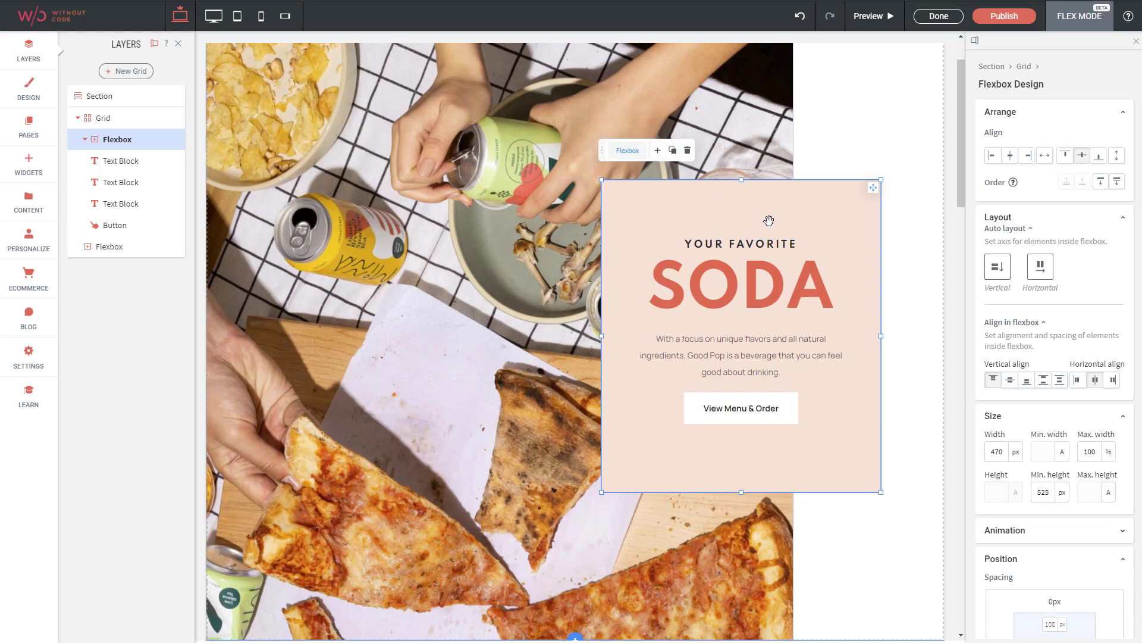
{"action": "left_click", "coordinate": [237, 18]}
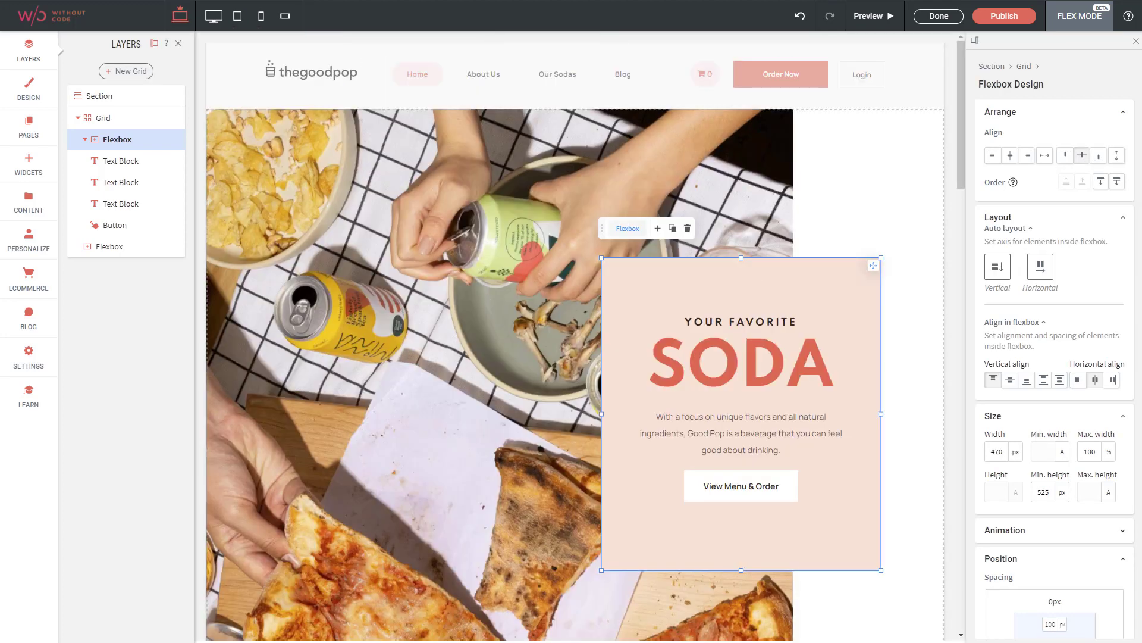
Finish editing the hero section and open the How To Order section in Flex Mode
{"action": "left_click", "coordinate": [938, 16]}
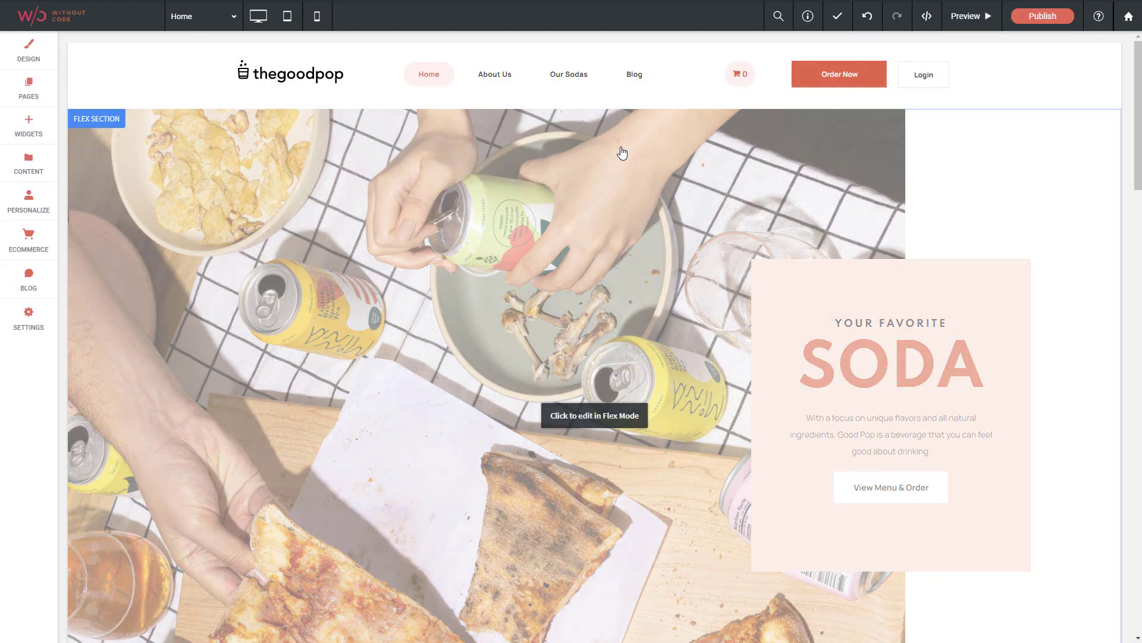
{"action": "scroll", "coordinate": [619, 153], "scroll_direction": "down", "scroll_amount": 8}
{"action": "scroll", "coordinate": [586, 333], "scroll_direction": "down", "scroll_amount": 3}
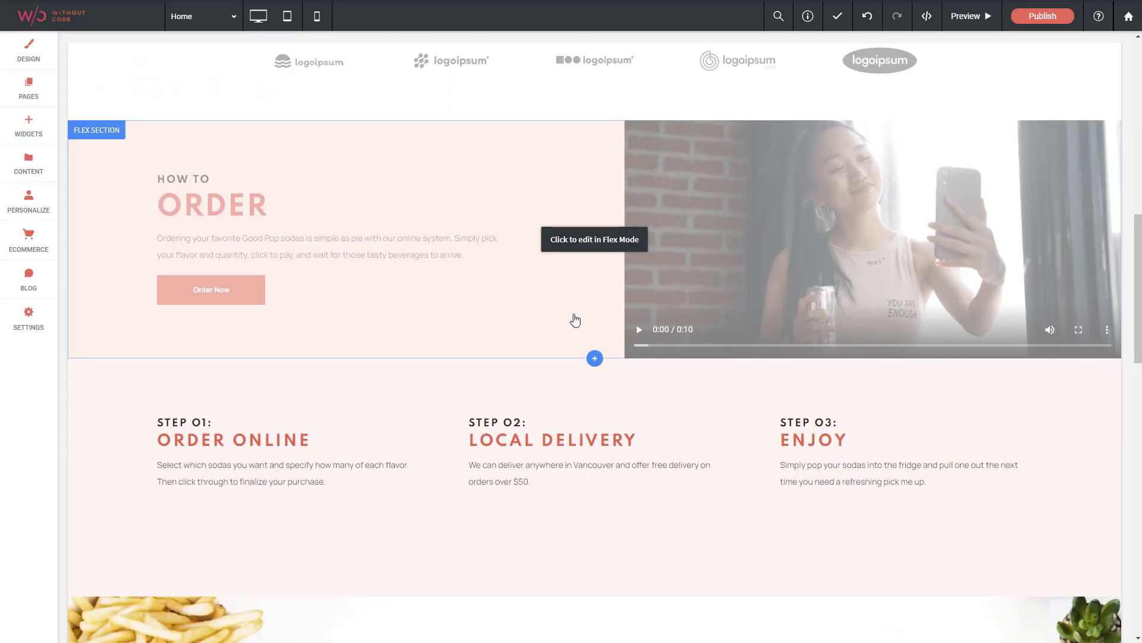
{"action": "left_click", "coordinate": [595, 239]}
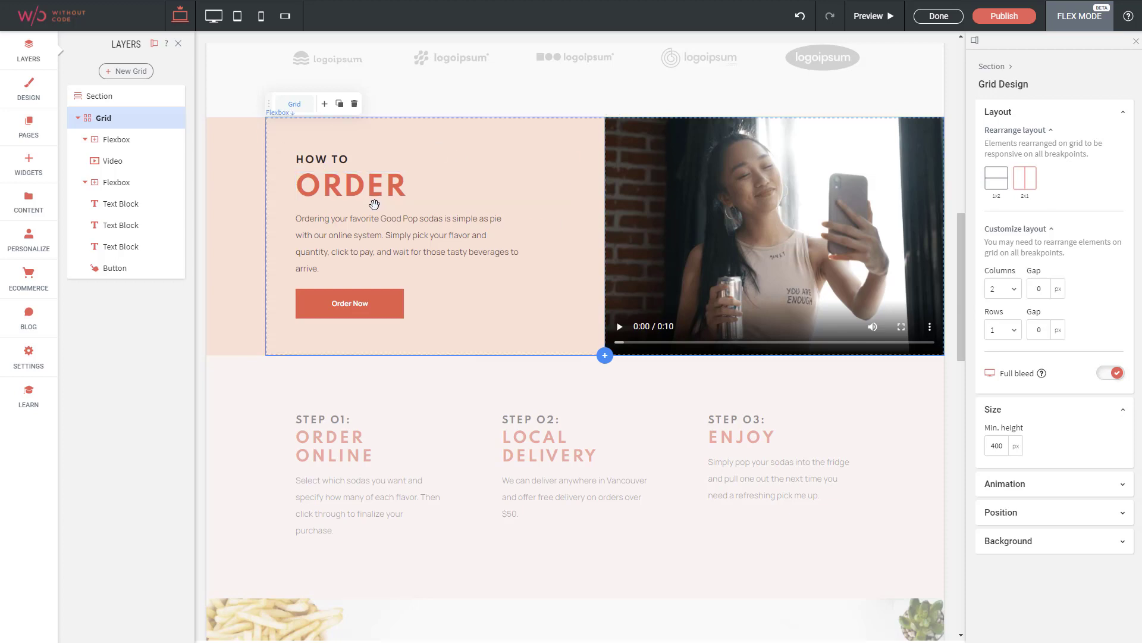
View the How To Order grid at the mobile breakpoint, and examine its text flexbox and video settings at the main desktop breakpoint
{"action": "left_click", "coordinate": [260, 19]}
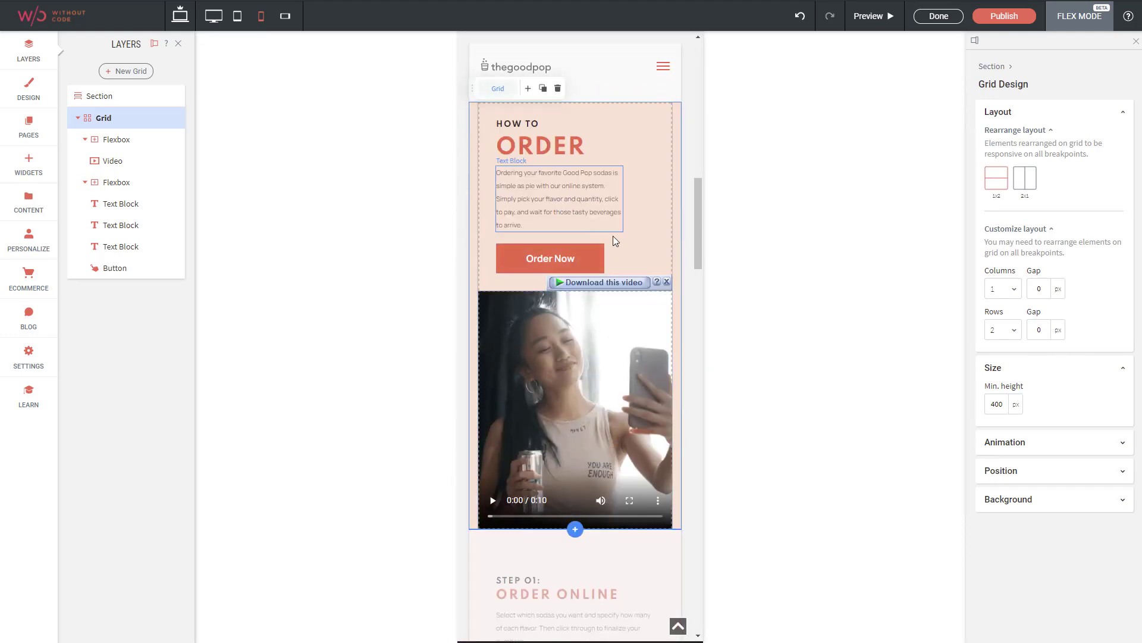
{"action": "left_click", "coordinate": [180, 17]}
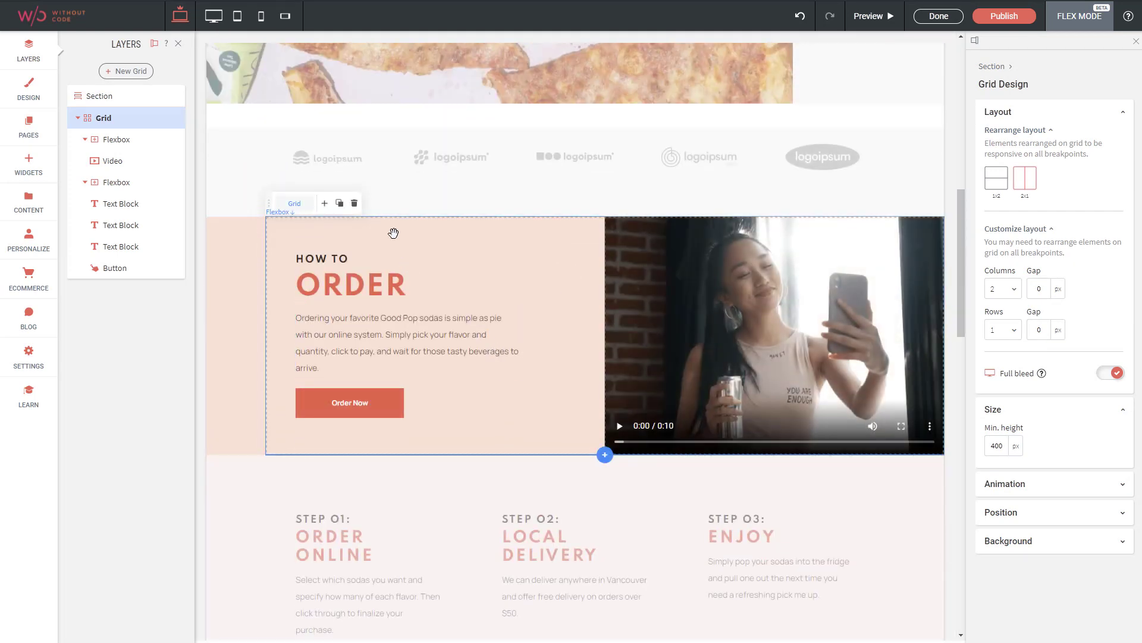
{"action": "left_click", "coordinate": [394, 233]}
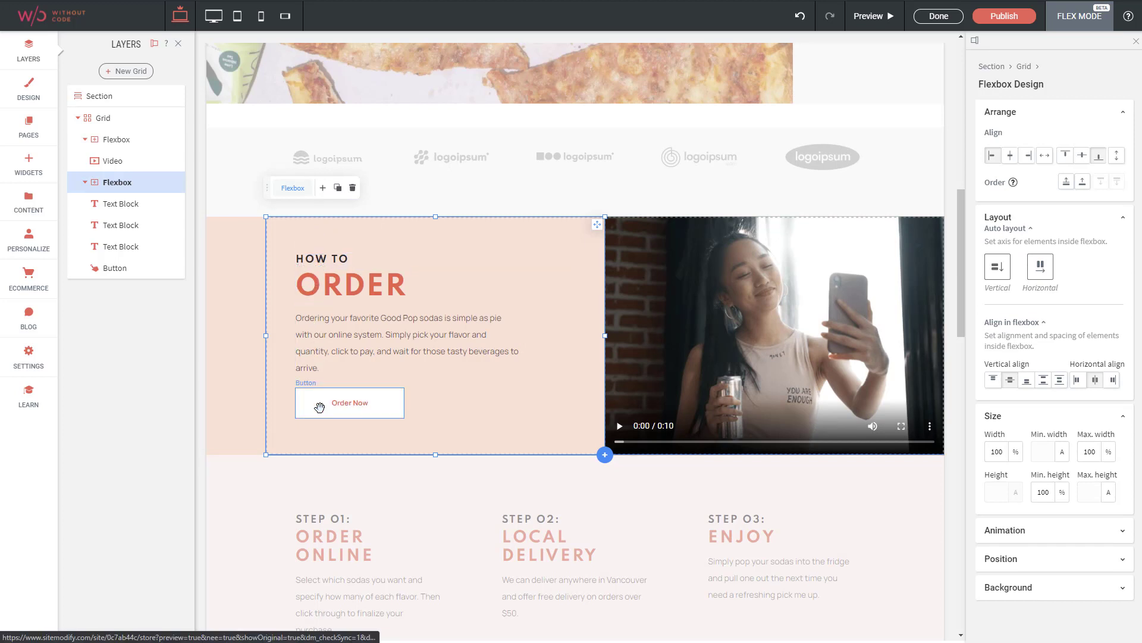
{"action": "left_click", "coordinate": [823, 304]}
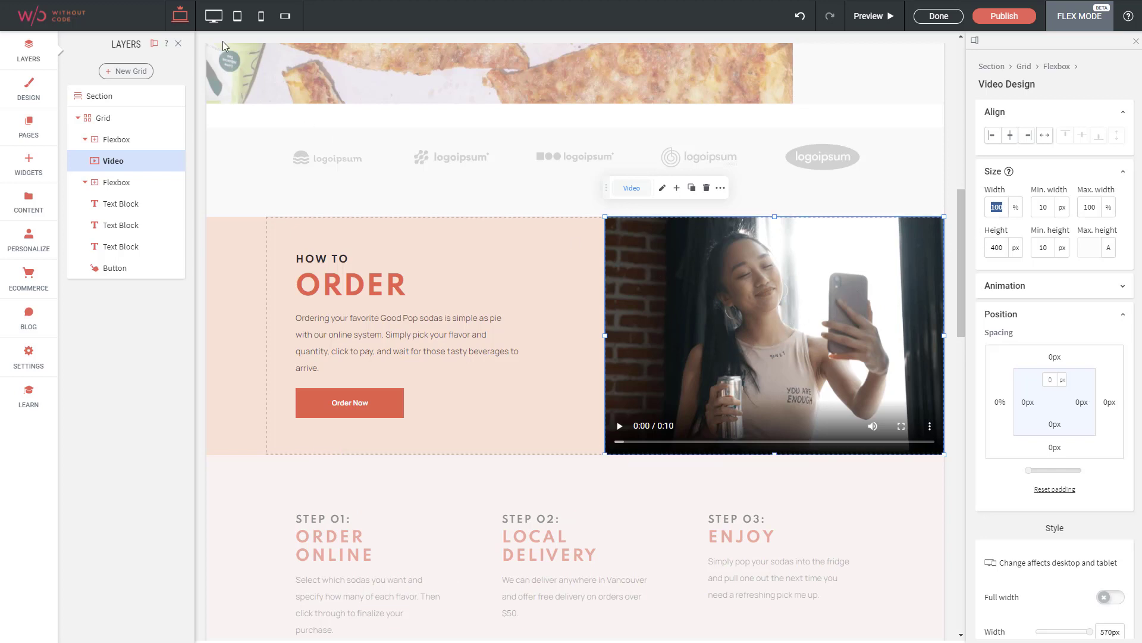
Compare the How To Order video at the wide desktop, tablet and mobile breakpoints
{"action": "left_click", "coordinate": [213, 16]}
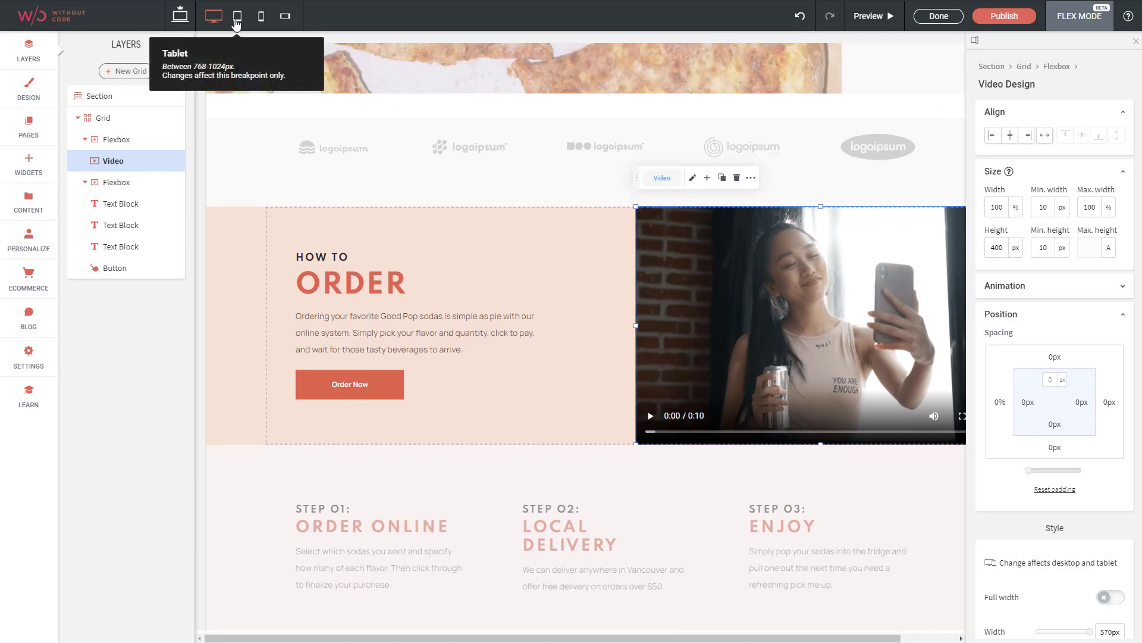
{"action": "left_click", "coordinate": [236, 18]}
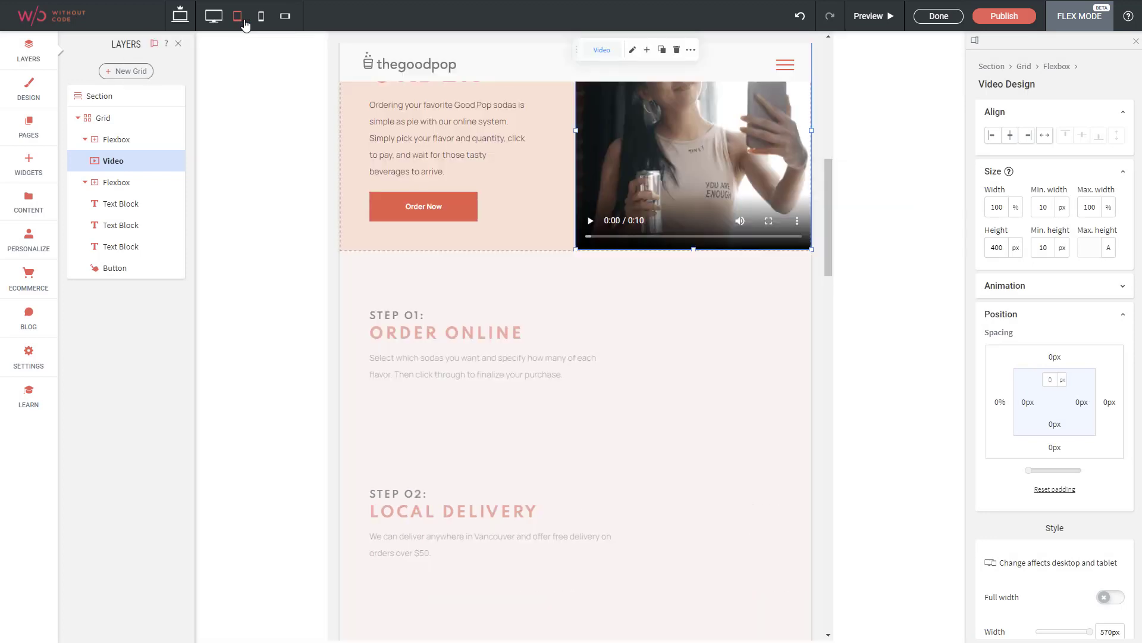
{"action": "left_click", "coordinate": [260, 17]}
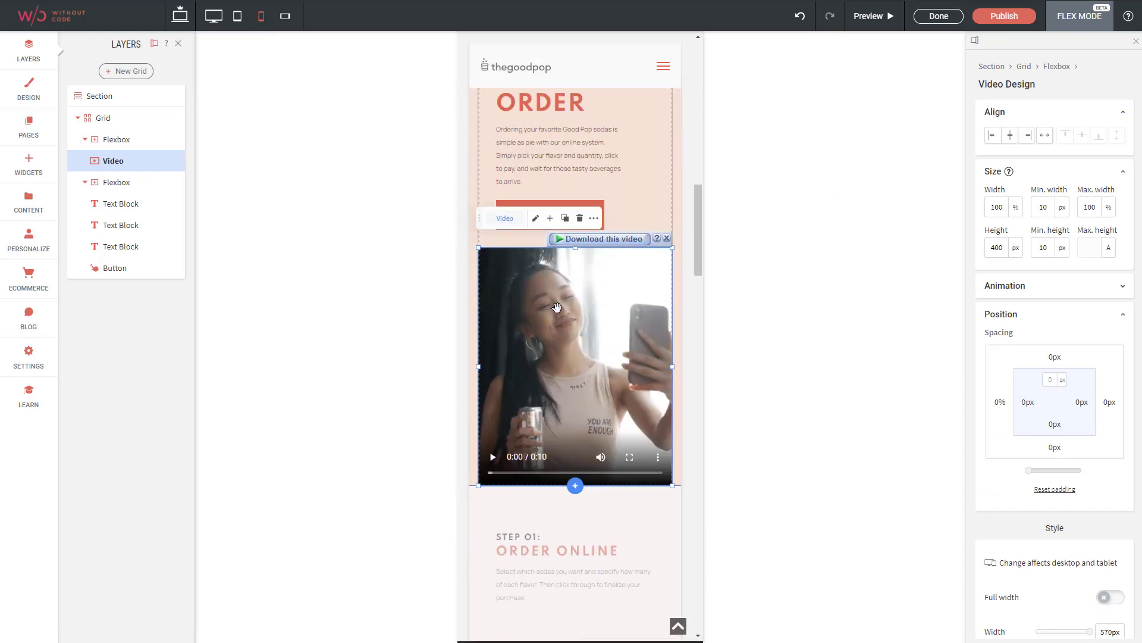
Return to the regular editor's large desktop view and open the Our Happy Customers section in Flex Mode
{"action": "left_click", "coordinate": [932, 18]}
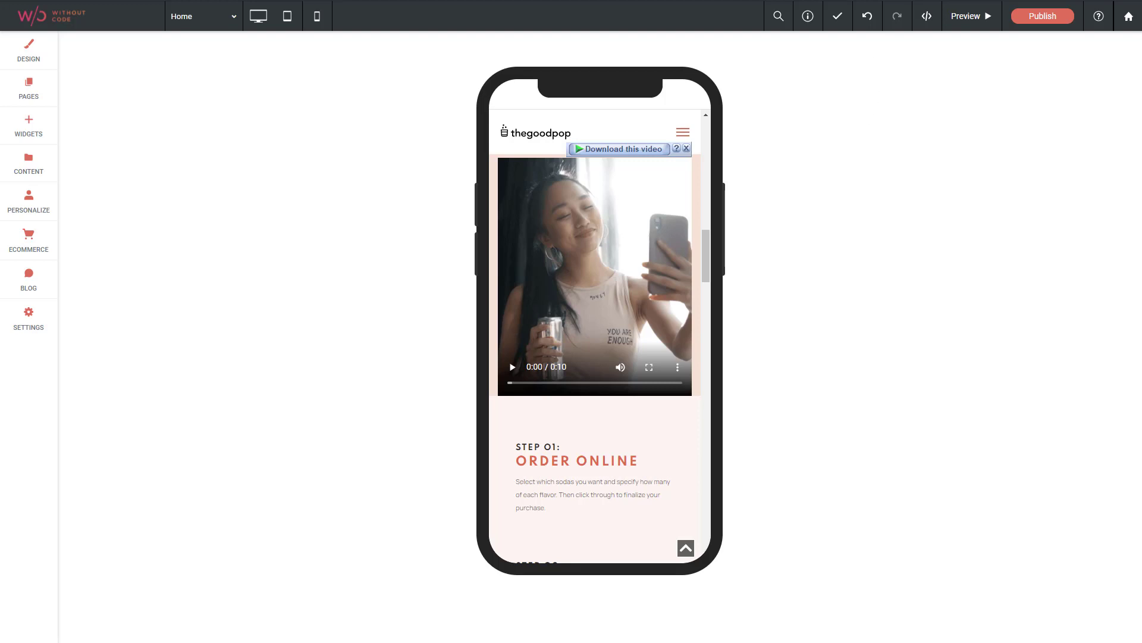
{"action": "left_click", "coordinate": [258, 16]}
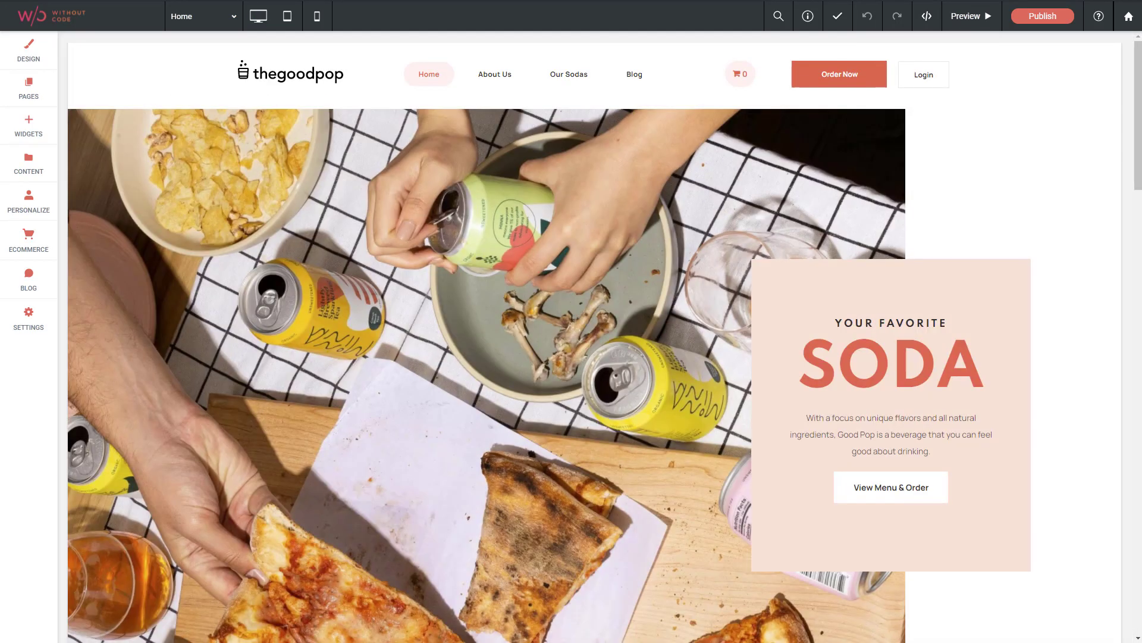
{"action": "scroll", "coordinate": [655, 190], "scroll_direction": "down", "scroll_amount": 20}
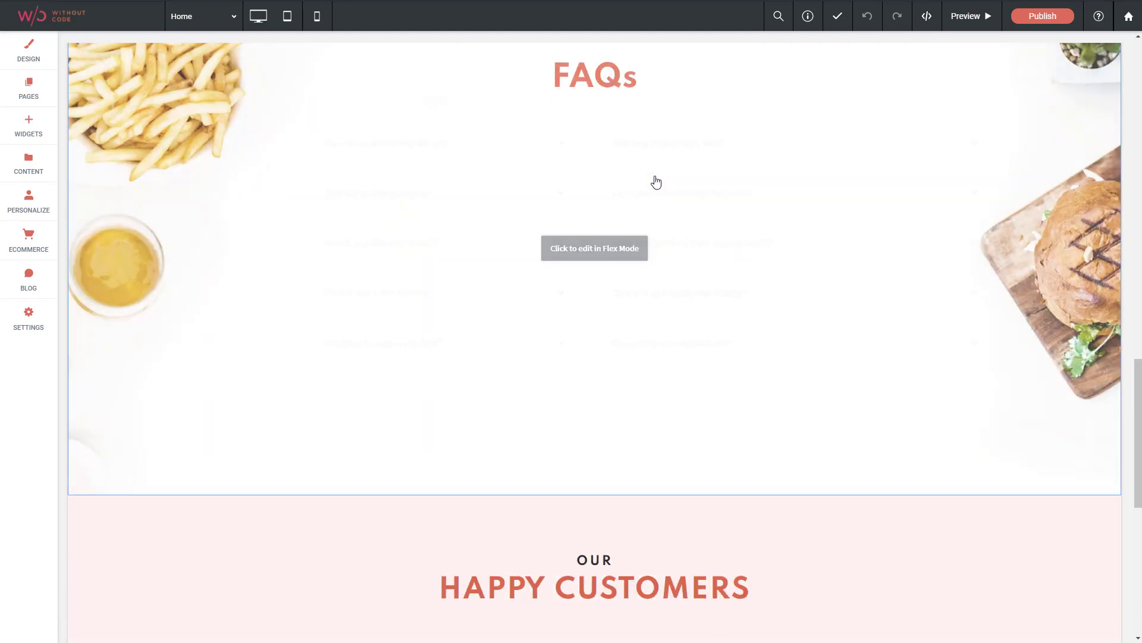
{"action": "scroll", "coordinate": [656, 181], "scroll_direction": "down", "scroll_amount": 6}
{"action": "scroll", "coordinate": [620, 191], "scroll_direction": "up", "scroll_amount": 2}
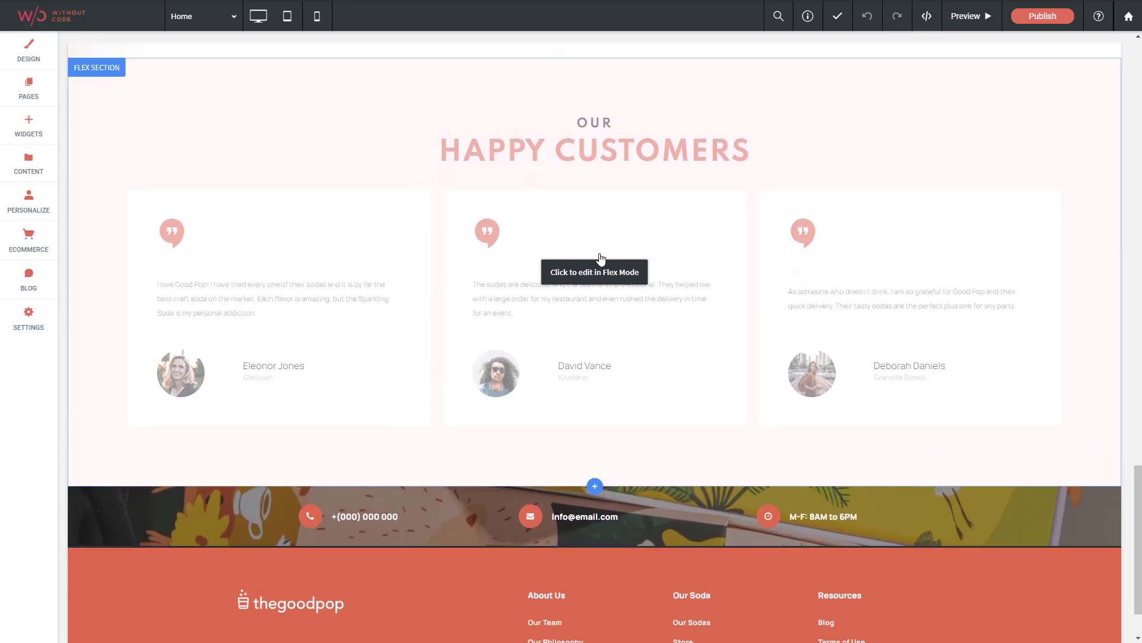
{"action": "left_click", "coordinate": [589, 316]}
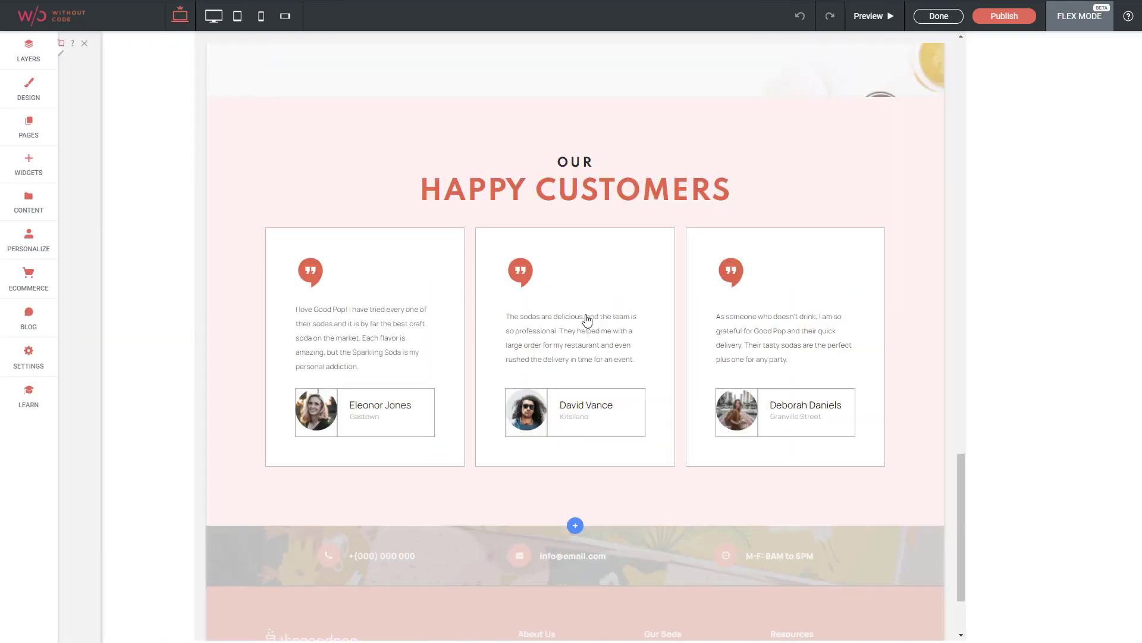
Examine the layout settings of the Happy Customers heading grid and the testimonials grid below it
{"action": "left_click", "coordinate": [489, 166]}
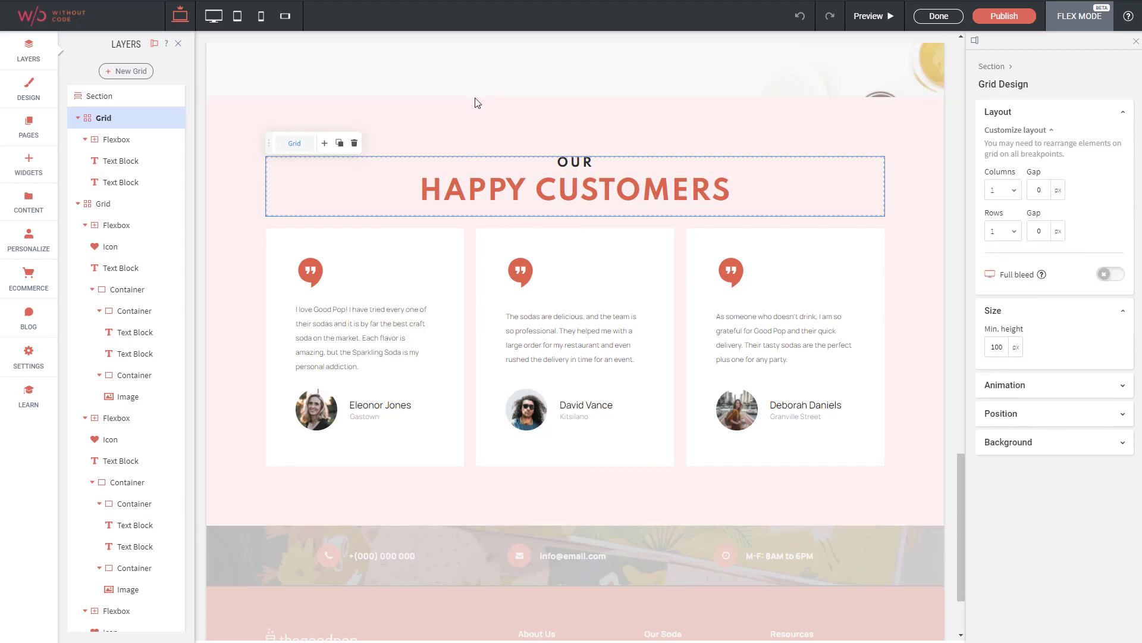
{"action": "scroll", "coordinate": [557, 217], "scroll_direction": "up", "scroll_amount": 3}
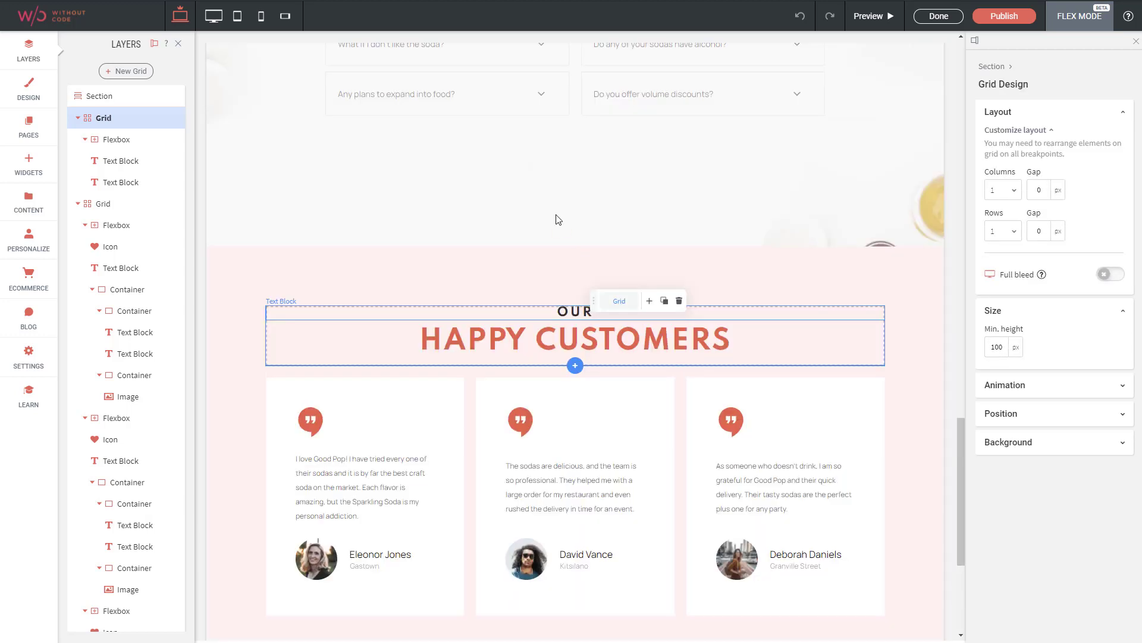
{"action": "scroll", "coordinate": [480, 133], "scroll_direction": "down", "scroll_amount": 3}
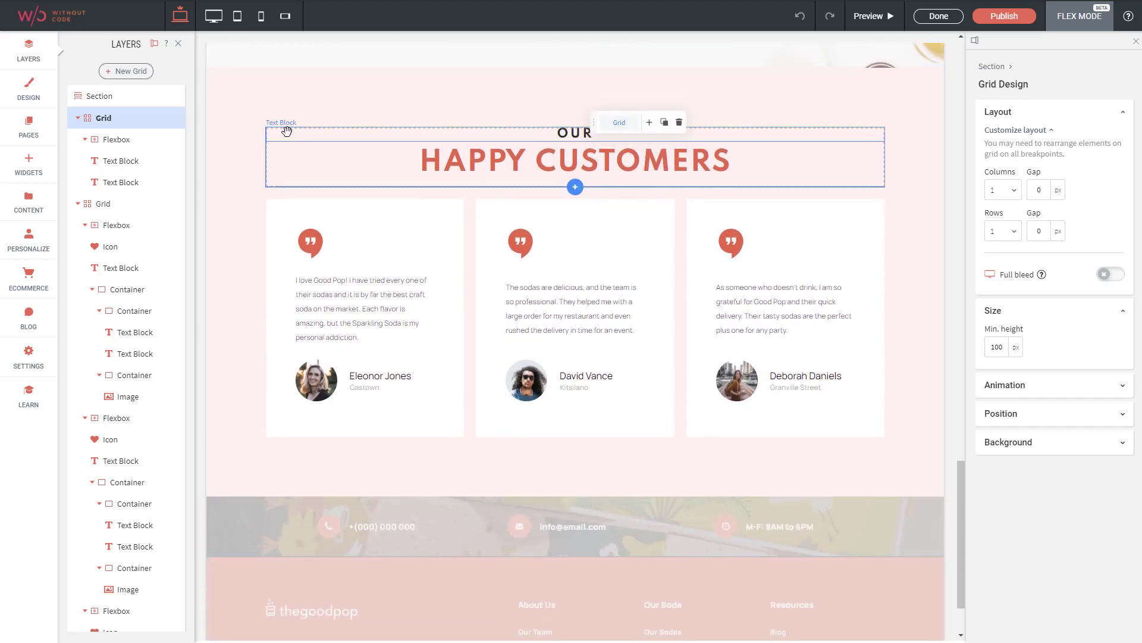
{"action": "scroll", "coordinate": [256, 140], "scroll_direction": "up", "scroll_amount": 1}
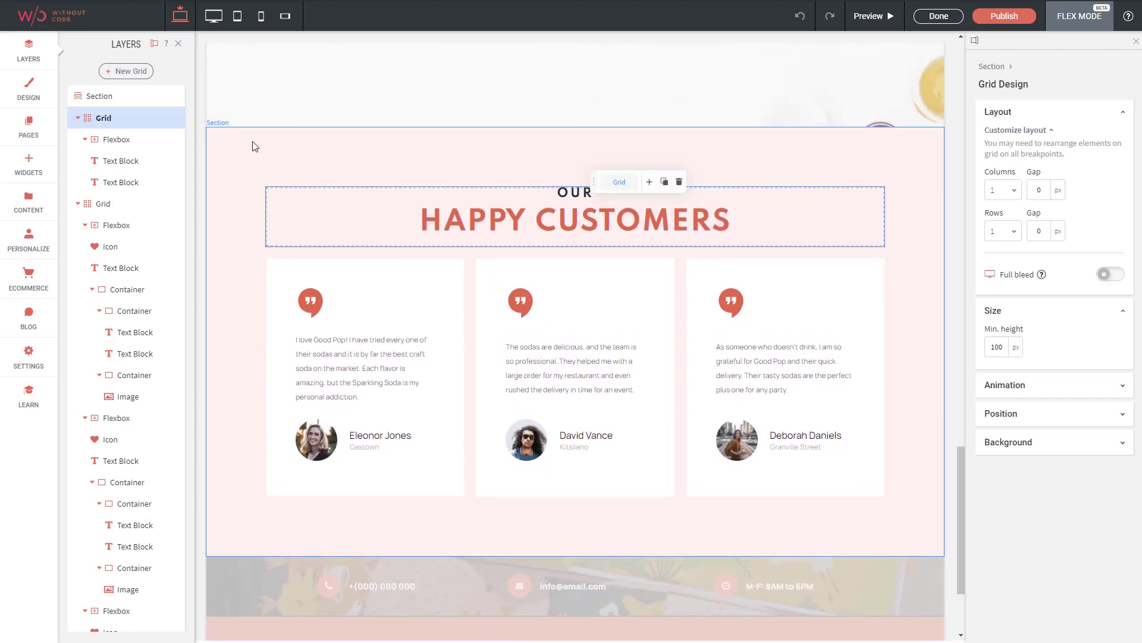
{"action": "left_click", "coordinate": [107, 118]}
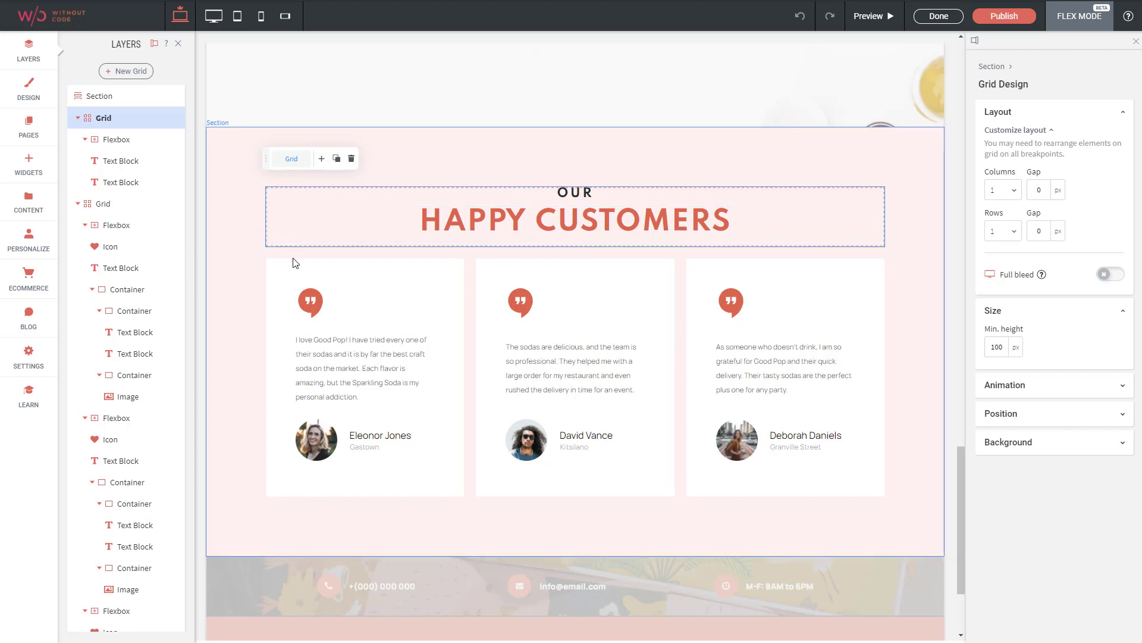
{"action": "left_click", "coordinate": [103, 205]}
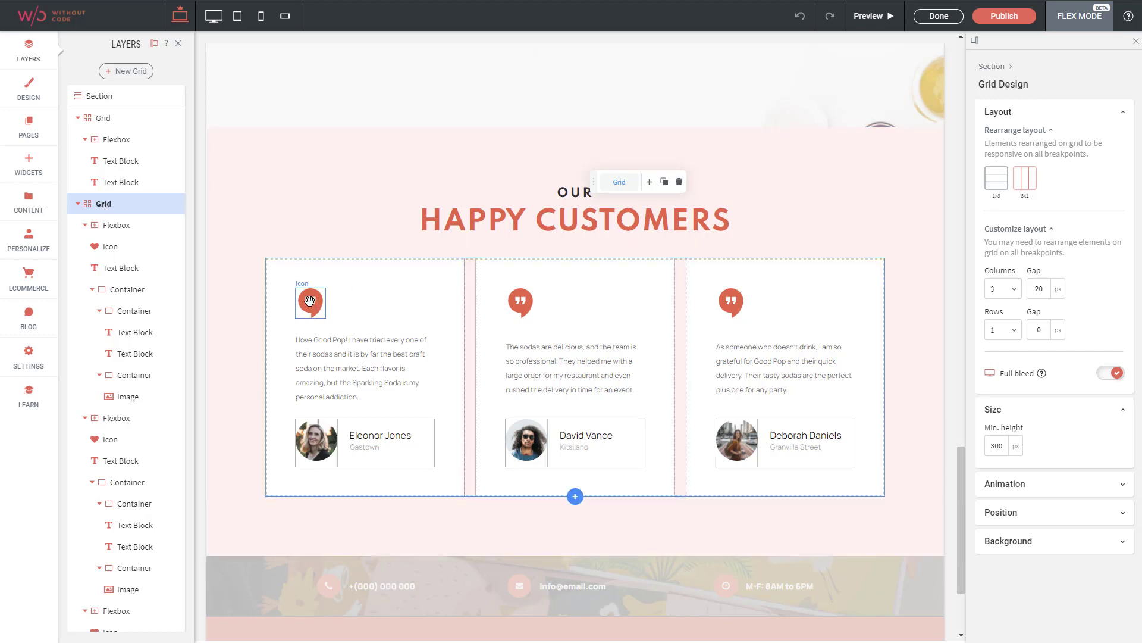
Switch to the mobile breakpoint and examine how the testimonials grid arranges its customer cards
{"action": "left_click", "coordinate": [262, 18]}
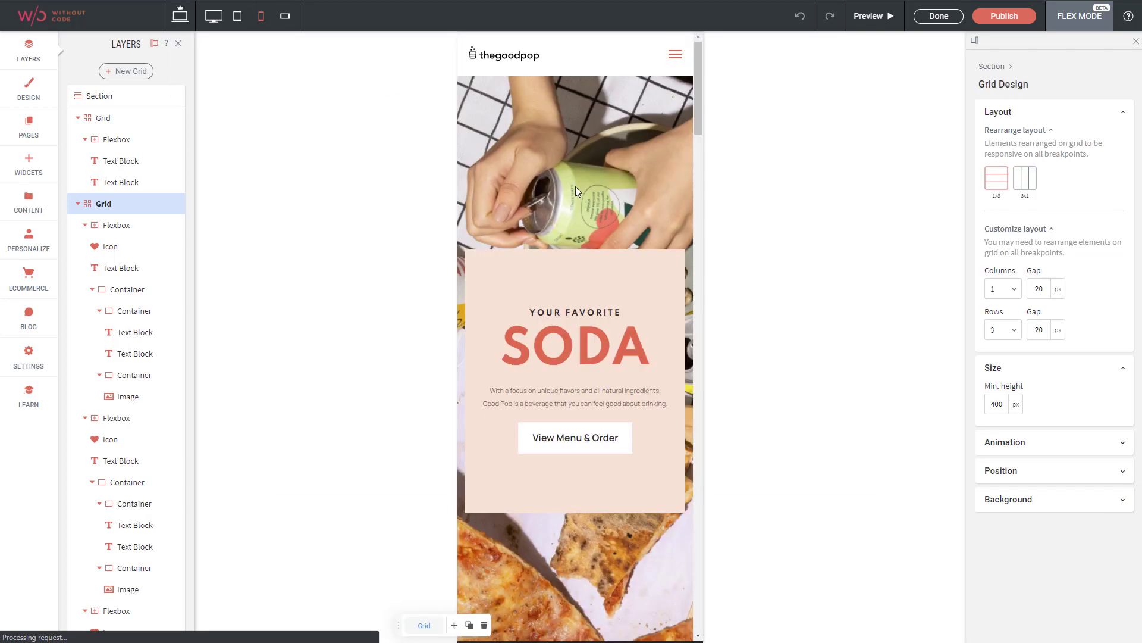
{"action": "scroll", "coordinate": [590, 262], "scroll_direction": "down", "scroll_amount": 4}
{"action": "scroll", "coordinate": [591, 263], "scroll_direction": "down", "scroll_amount": 20}
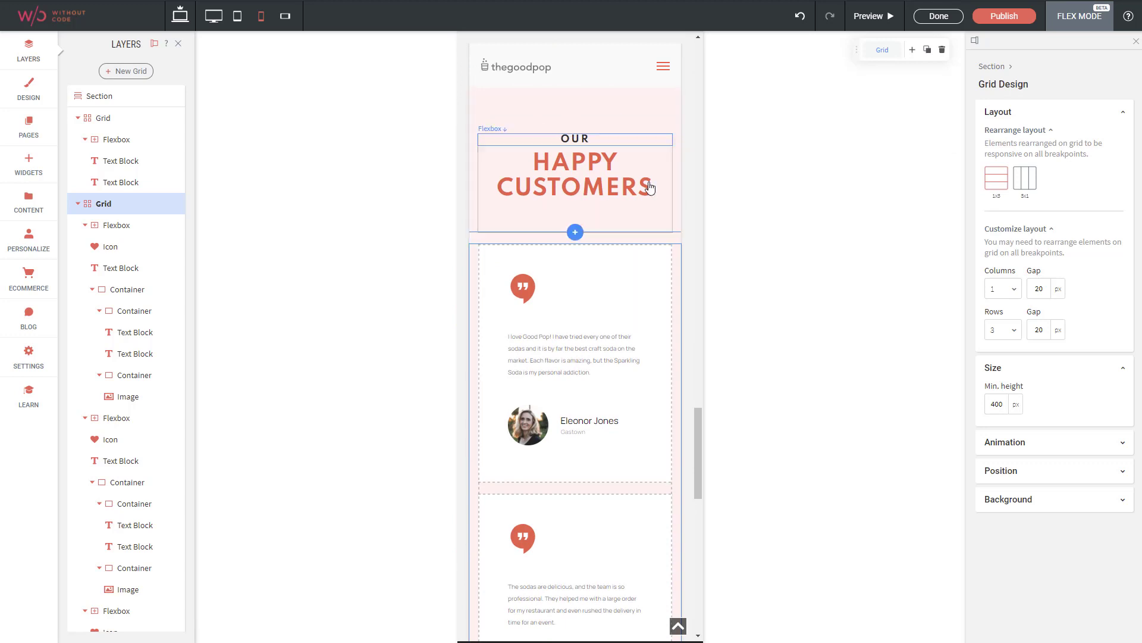
{"action": "scroll", "coordinate": [517, 178], "scroll_direction": "down", "scroll_amount": 2}
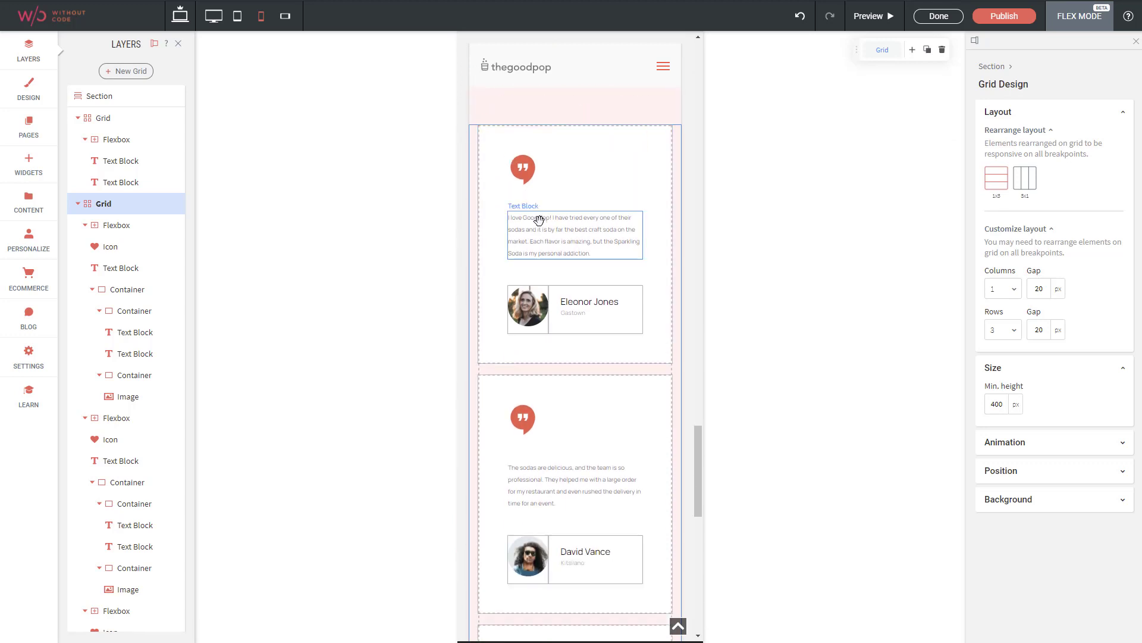
{"action": "scroll", "coordinate": [589, 345], "scroll_direction": "down", "scroll_amount": 2}
{"action": "scroll", "coordinate": [585, 386], "scroll_direction": "down", "scroll_amount": 2}
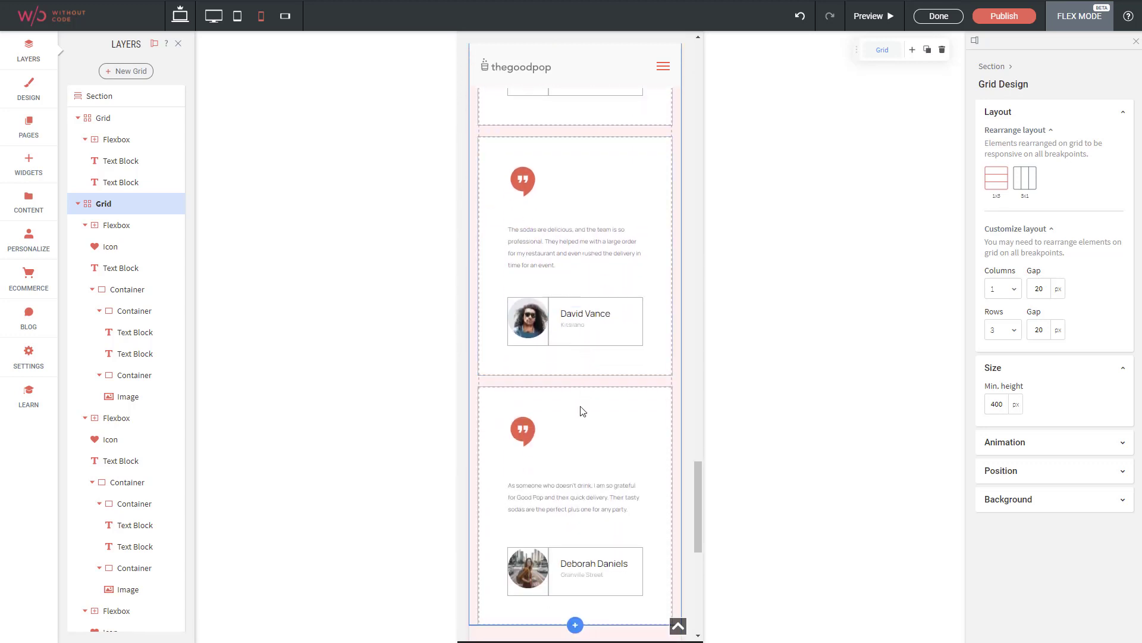
{"action": "scroll", "coordinate": [601, 309], "scroll_direction": "up", "scroll_amount": 9}
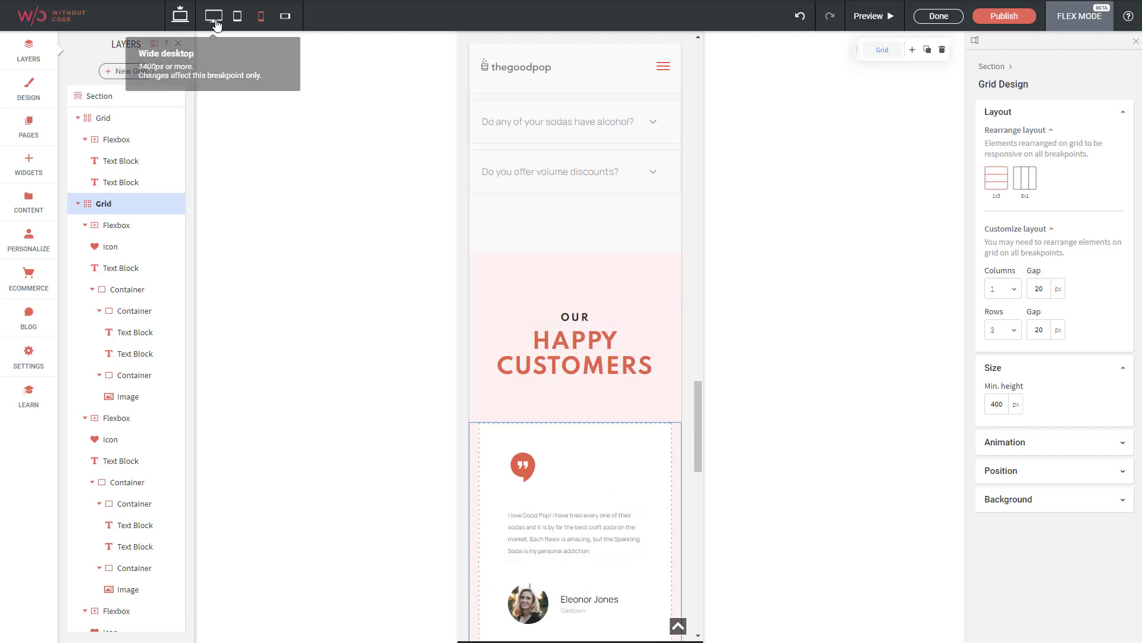
Return to the main desktop breakpoint and examine the third Happy Customers card's flexbox, nested containers and image
{"action": "left_click", "coordinate": [174, 22]}
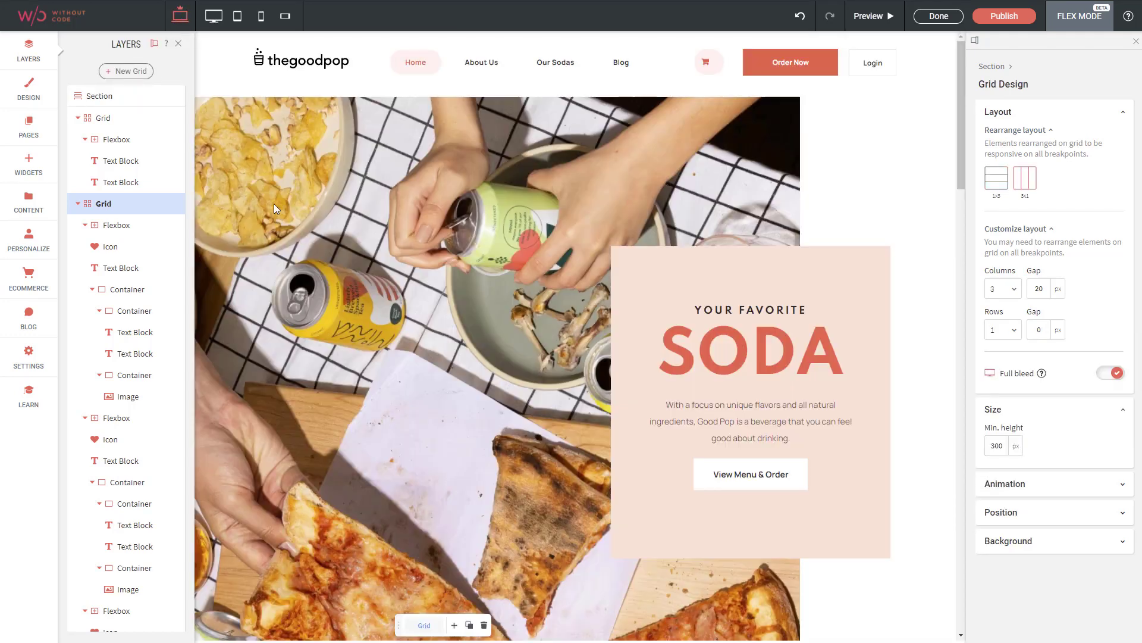
{"action": "scroll", "coordinate": [321, 226], "scroll_direction": "down", "scroll_amount": 15}
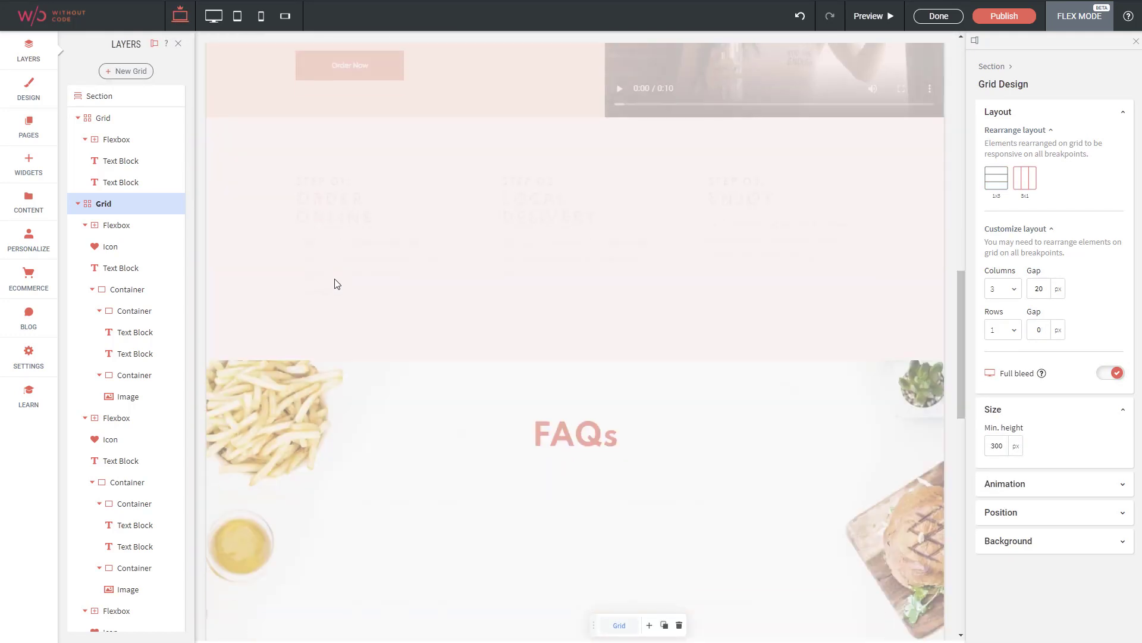
{"action": "scroll", "coordinate": [335, 283], "scroll_direction": "down", "scroll_amount": 10}
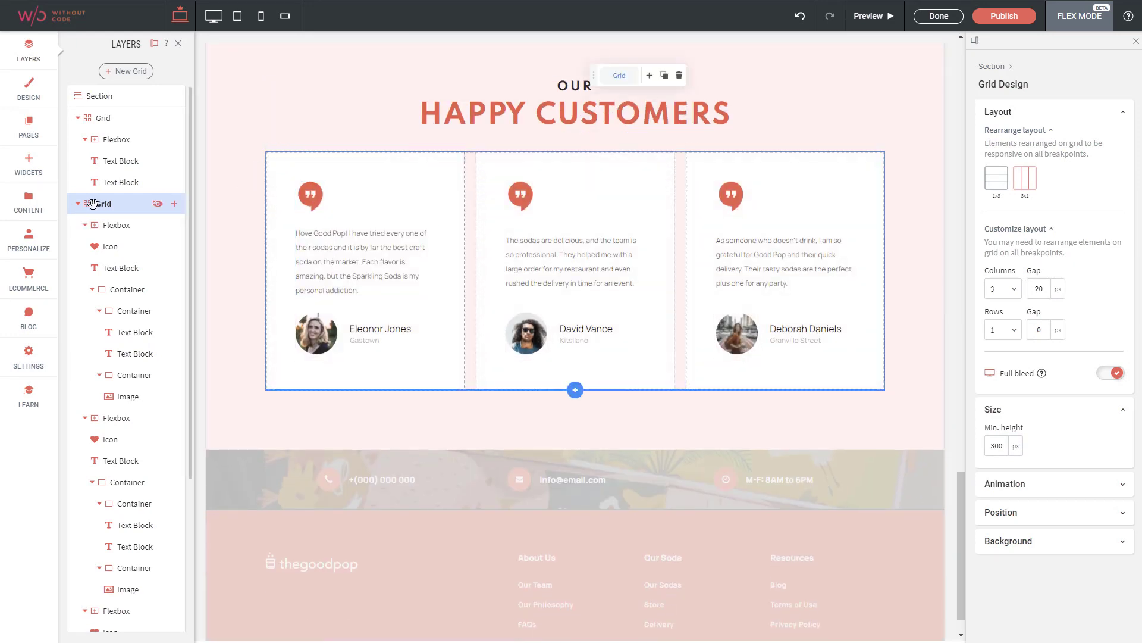
{"action": "left_click", "coordinate": [115, 226]}
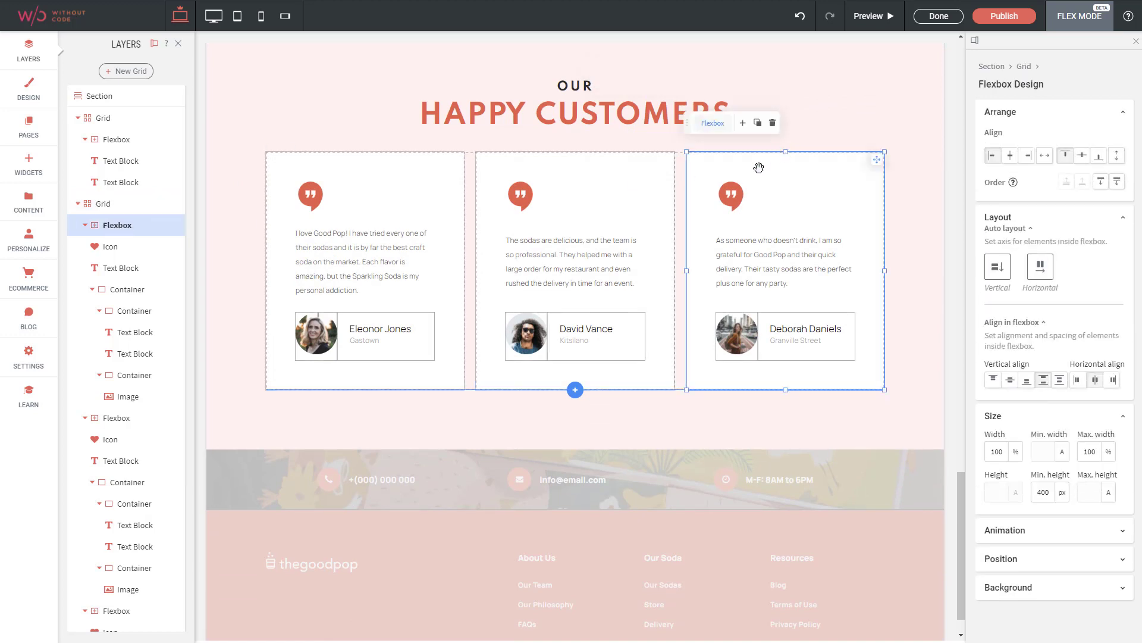
{"action": "left_click", "coordinate": [770, 317]}
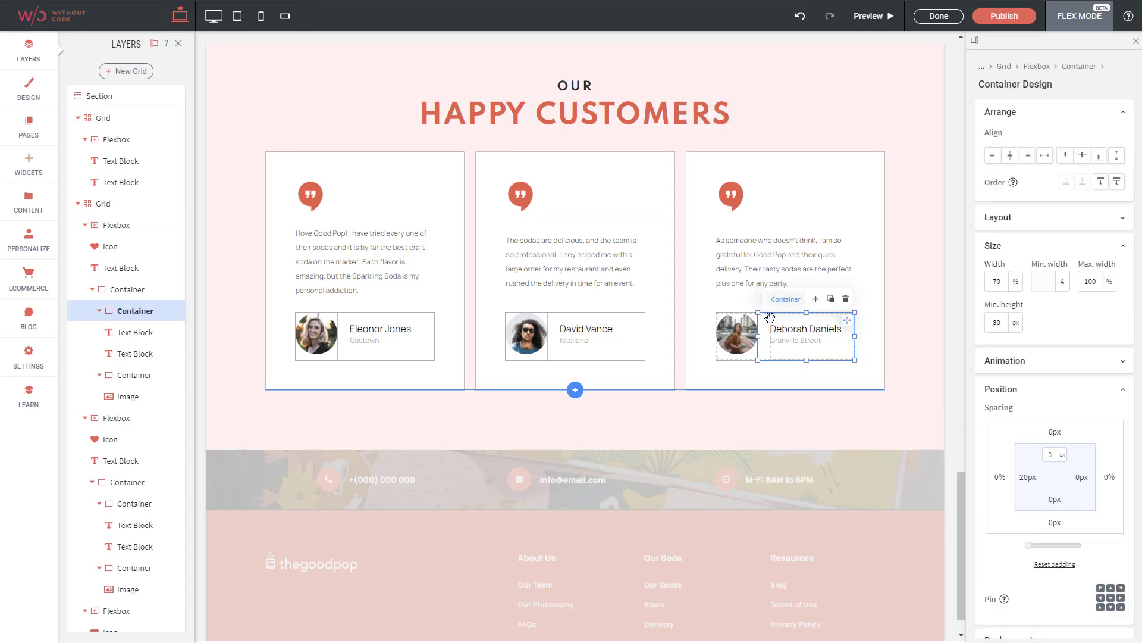
{"action": "left_click", "coordinate": [108, 291]}
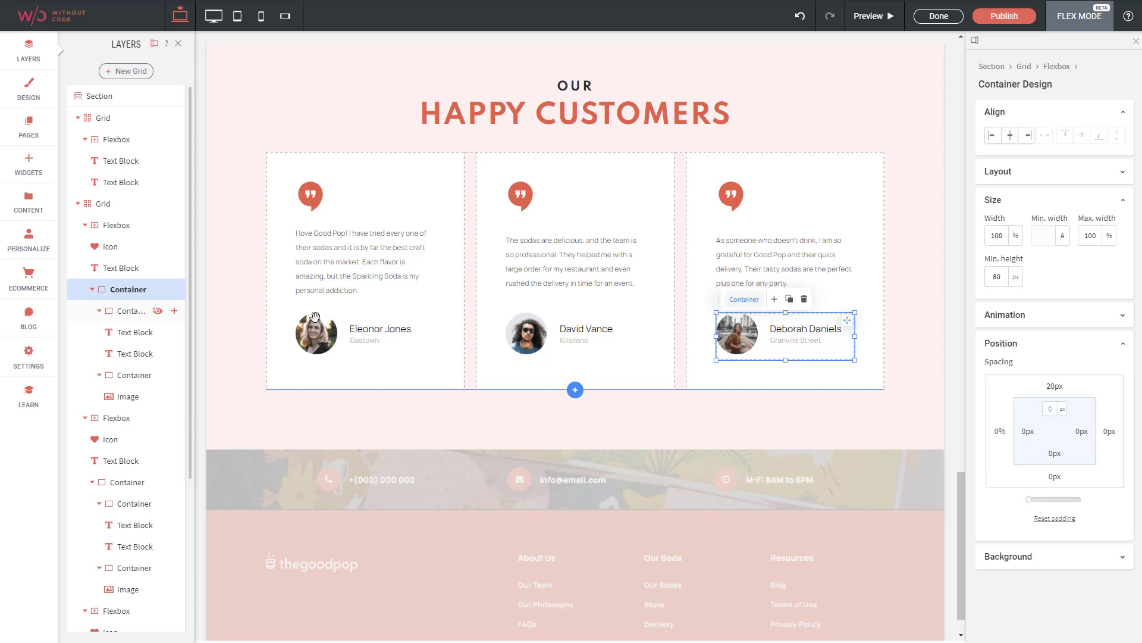
{"action": "left_click_drag", "start_coordinate": [734, 326], "coordinate": [717, 340]}
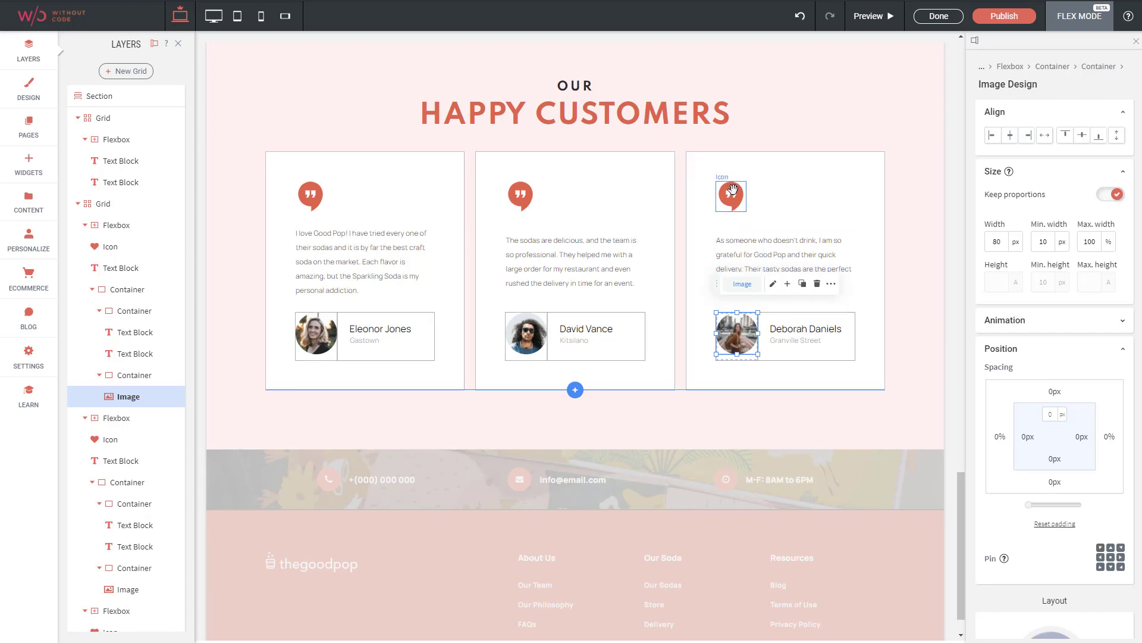
Compare the flexbox design settings of the three testimonial cards
{"action": "left_click", "coordinate": [751, 381]}
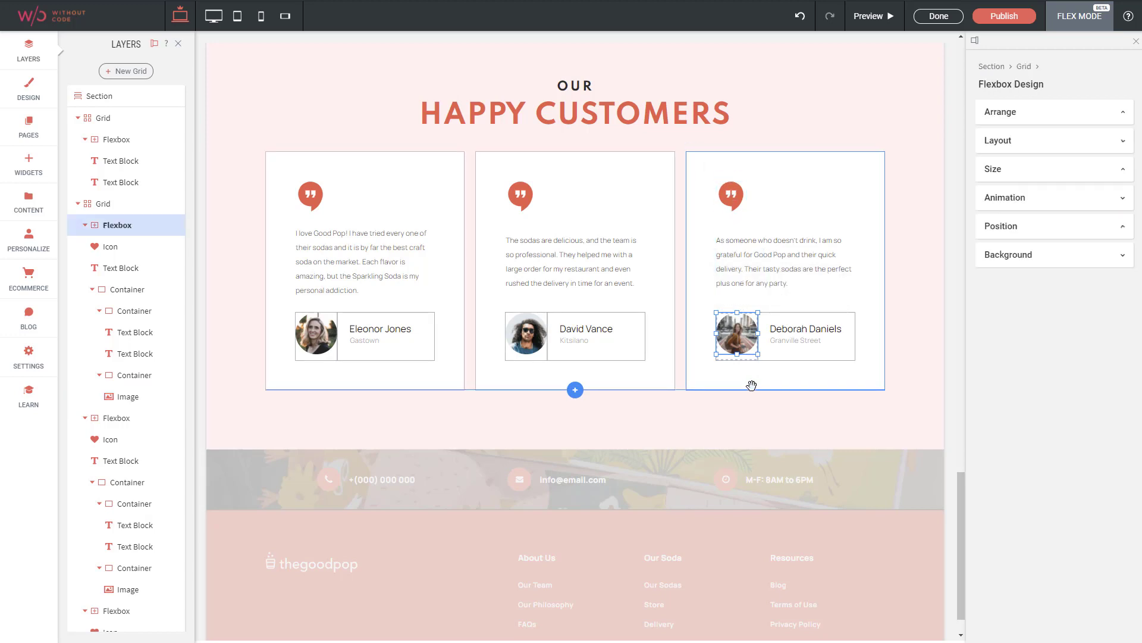
{"action": "left_click", "coordinate": [585, 371]}
{"action": "left_click", "coordinate": [399, 376]}
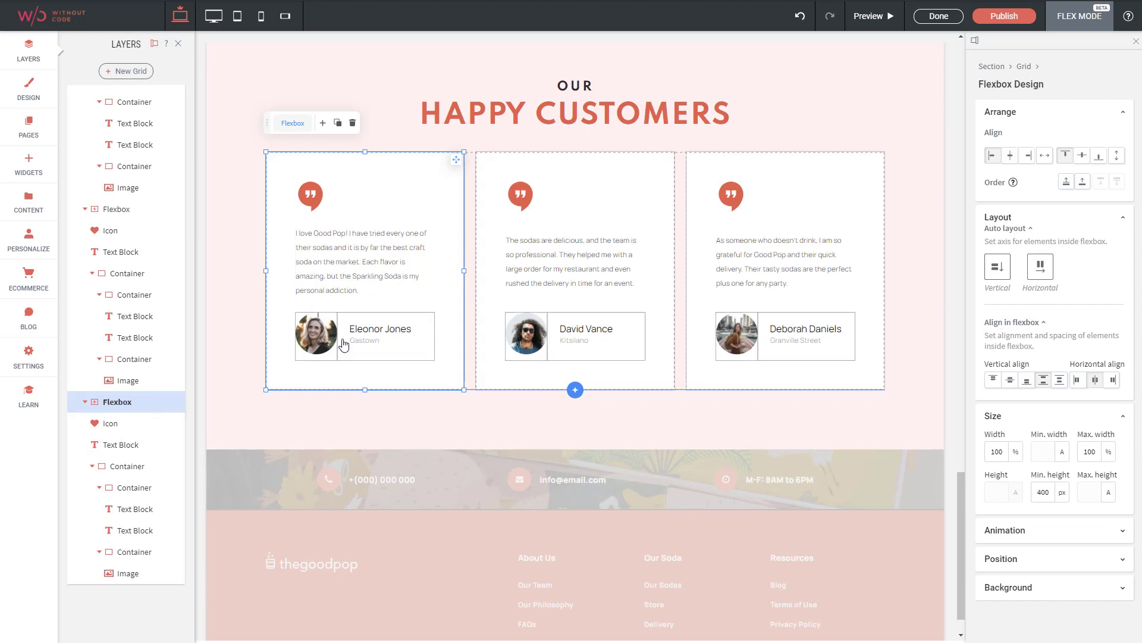
Switch to the tablet breakpoint and examine how the testimonial cards stack
{"action": "scroll", "coordinate": [452, 280], "scroll_direction": "up", "scroll_amount": 2}
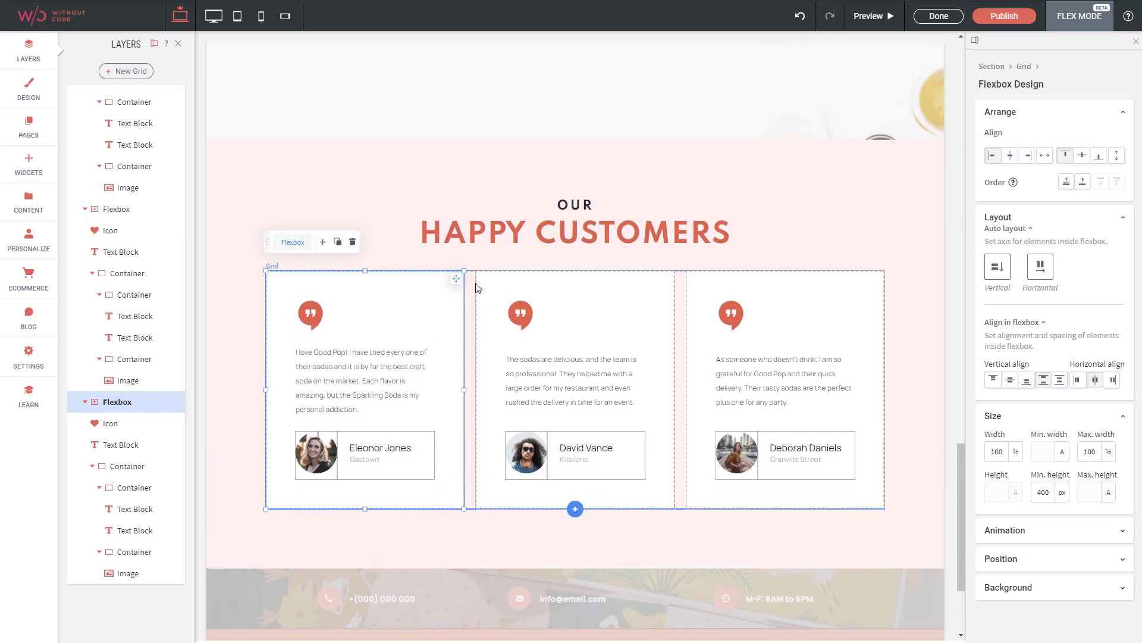
{"action": "left_click", "coordinate": [238, 18]}
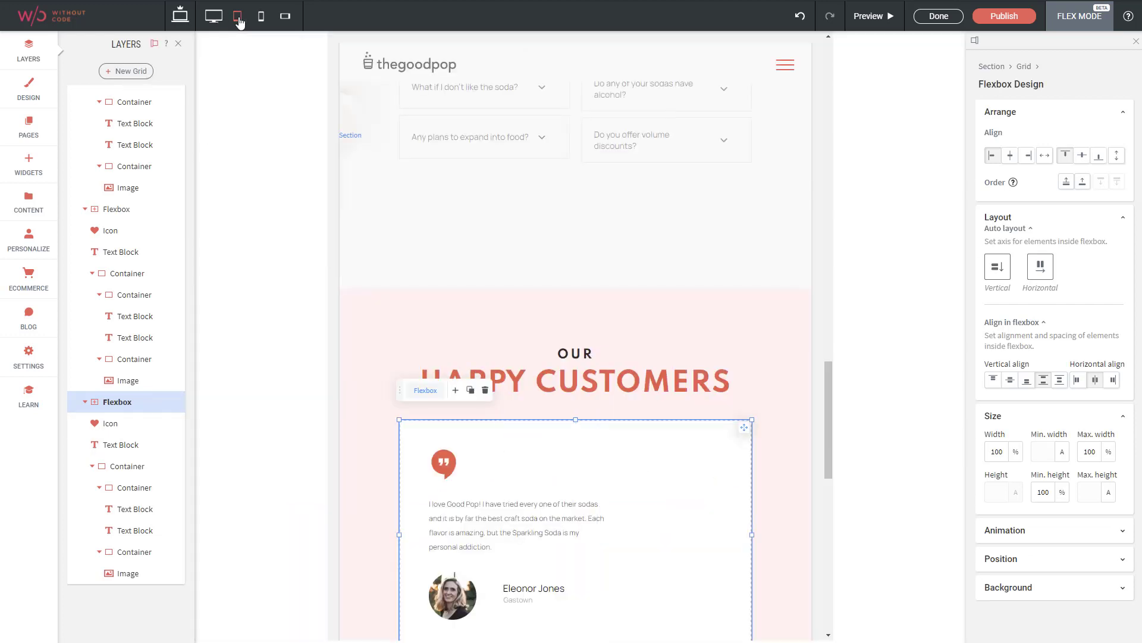
{"action": "scroll", "coordinate": [476, 104], "scroll_direction": "down", "scroll_amount": 3}
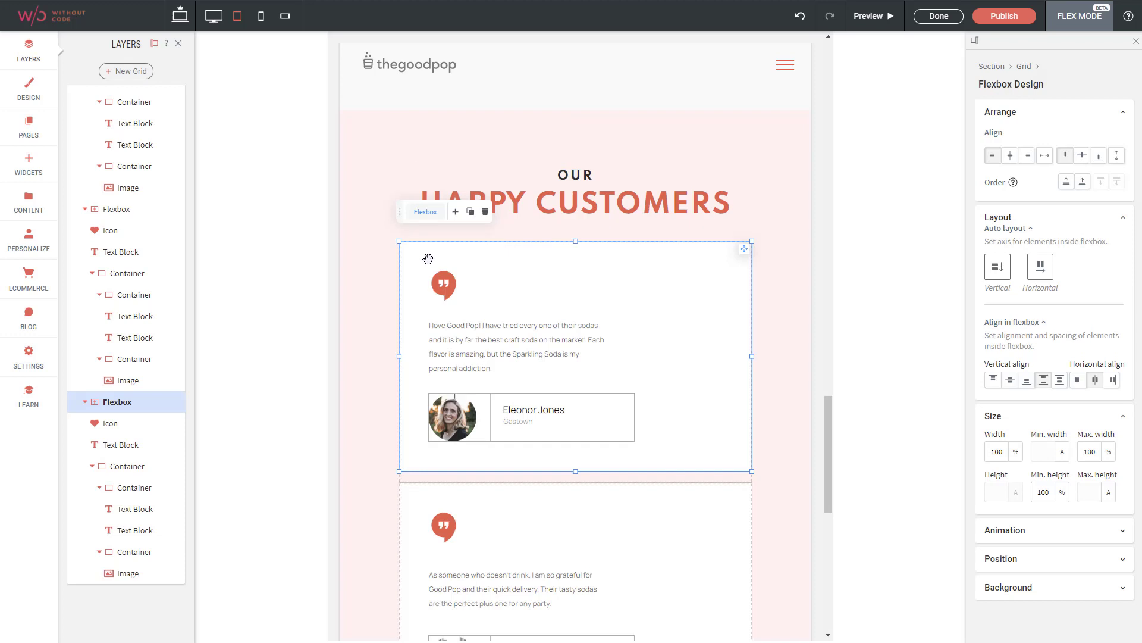
{"action": "scroll", "coordinate": [134, 256], "scroll_direction": "up", "scroll_amount": 3}
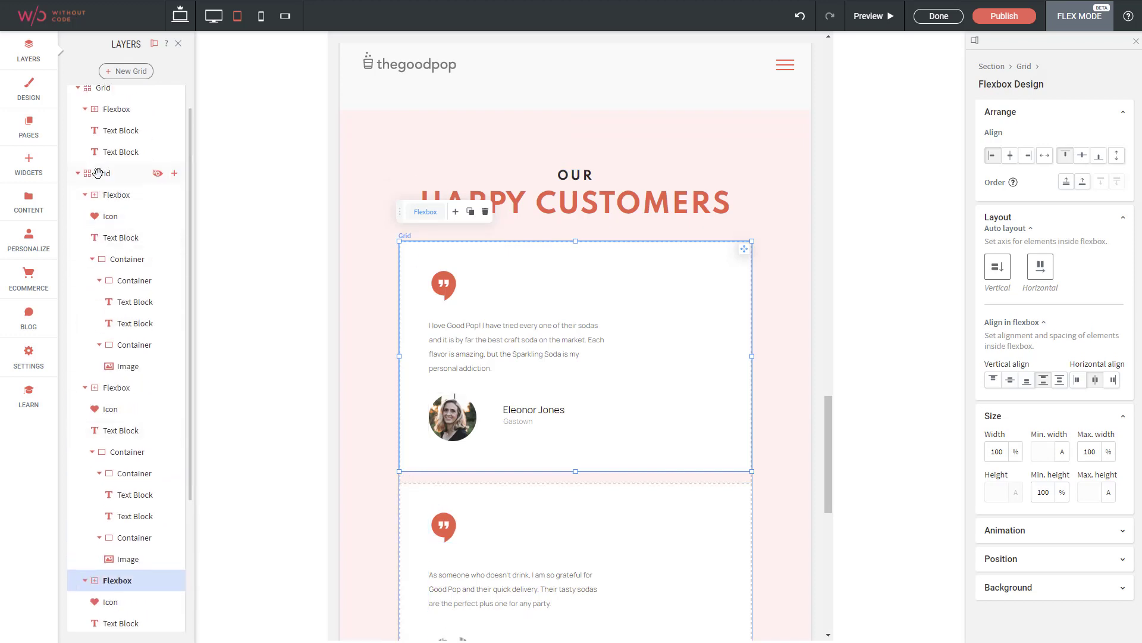
Try rearranging the tablet testimonials grid into three columns and one row, and restore its single-column, three-row layout
{"action": "left_click", "coordinate": [98, 173]}
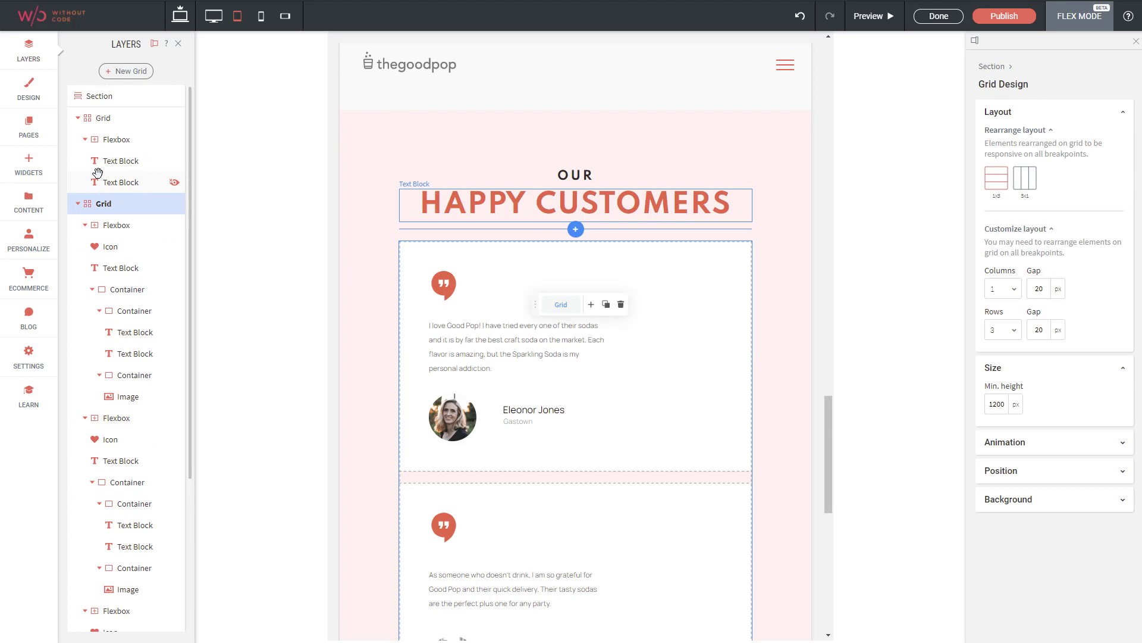
{"action": "left_click", "coordinate": [1024, 185]}
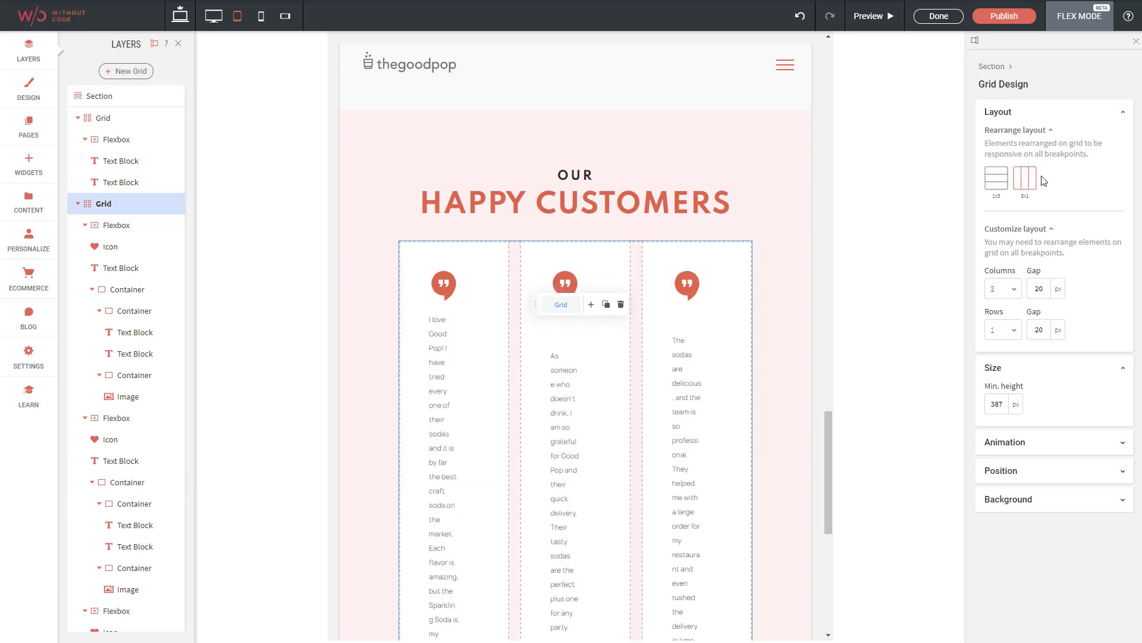
{"action": "scroll", "coordinate": [589, 381], "scroll_direction": "down", "scroll_amount": 5}
{"action": "scroll", "coordinate": [587, 391], "scroll_direction": "up", "scroll_amount": 5}
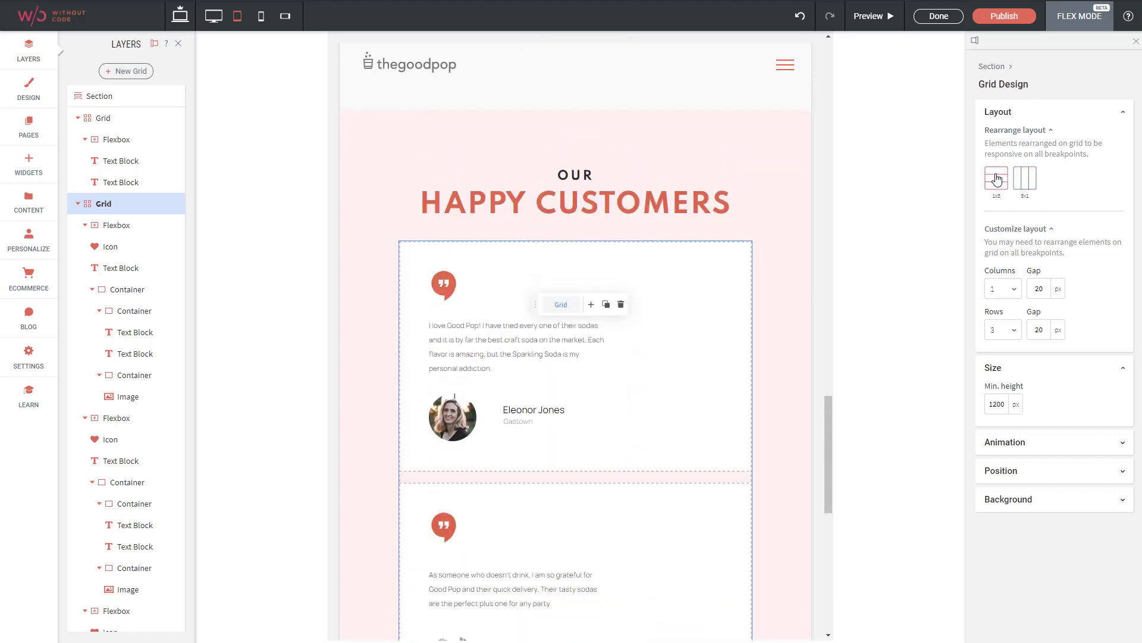
{"action": "scroll", "coordinate": [571, 241], "scroll_direction": "down", "scroll_amount": 2}
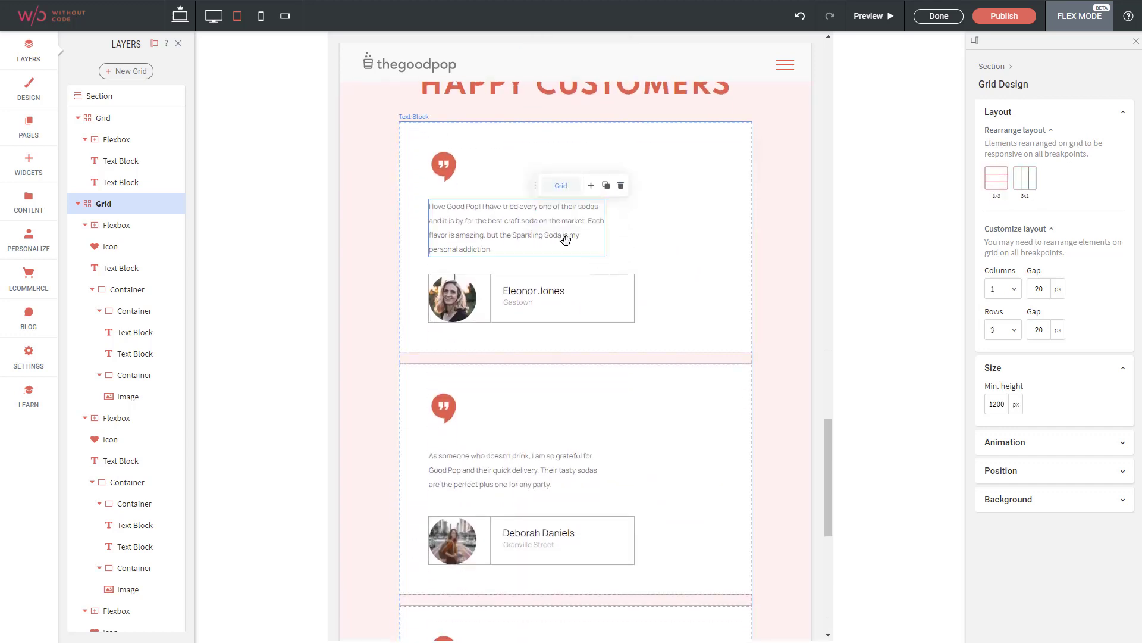
Switch to the mobile breakpoint and examine all the testimonial cards down to the page footer
{"action": "left_click", "coordinate": [262, 20]}
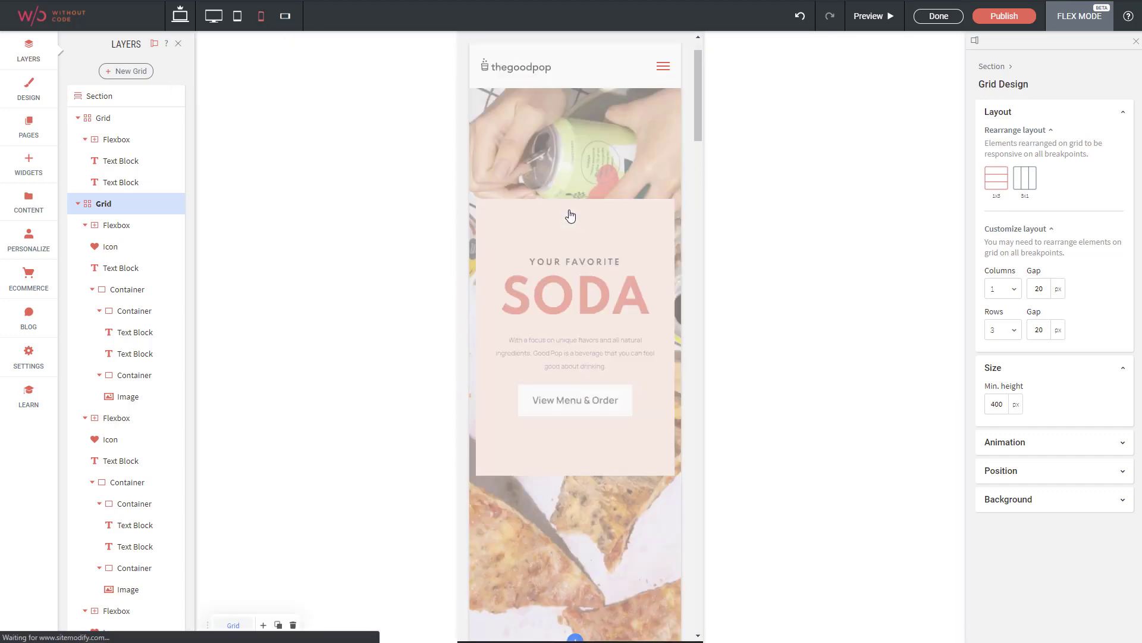
{"action": "scroll", "coordinate": [582, 256], "scroll_direction": "down", "scroll_amount": 15}
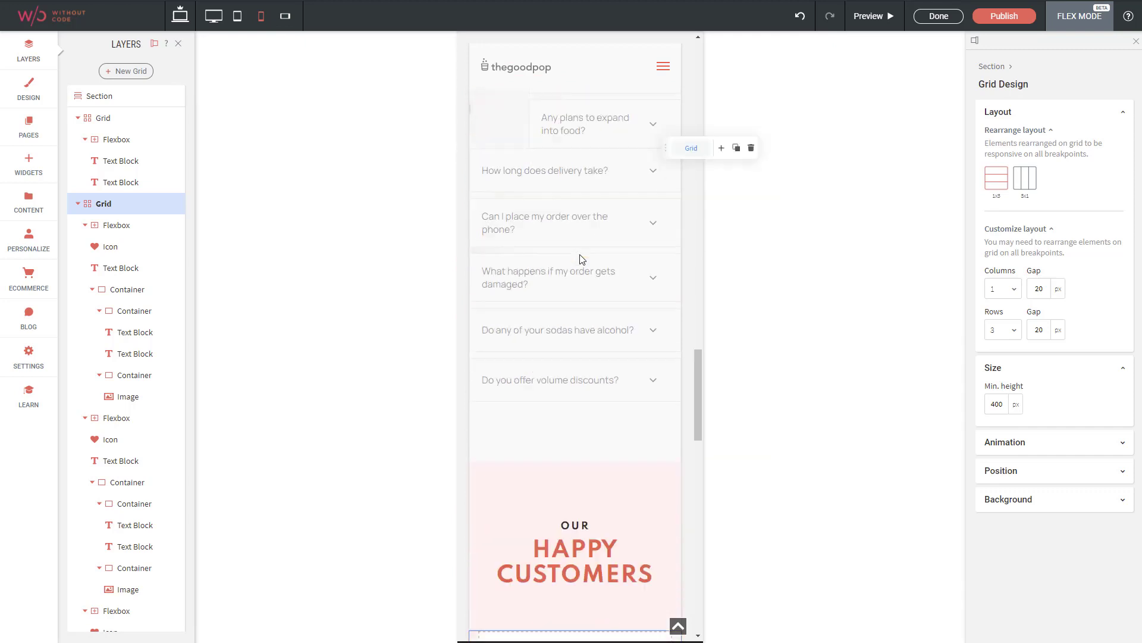
{"action": "scroll", "coordinate": [582, 259], "scroll_direction": "down", "scroll_amount": 8}
{"action": "scroll", "coordinate": [568, 241], "scroll_direction": "down", "scroll_amount": 3}
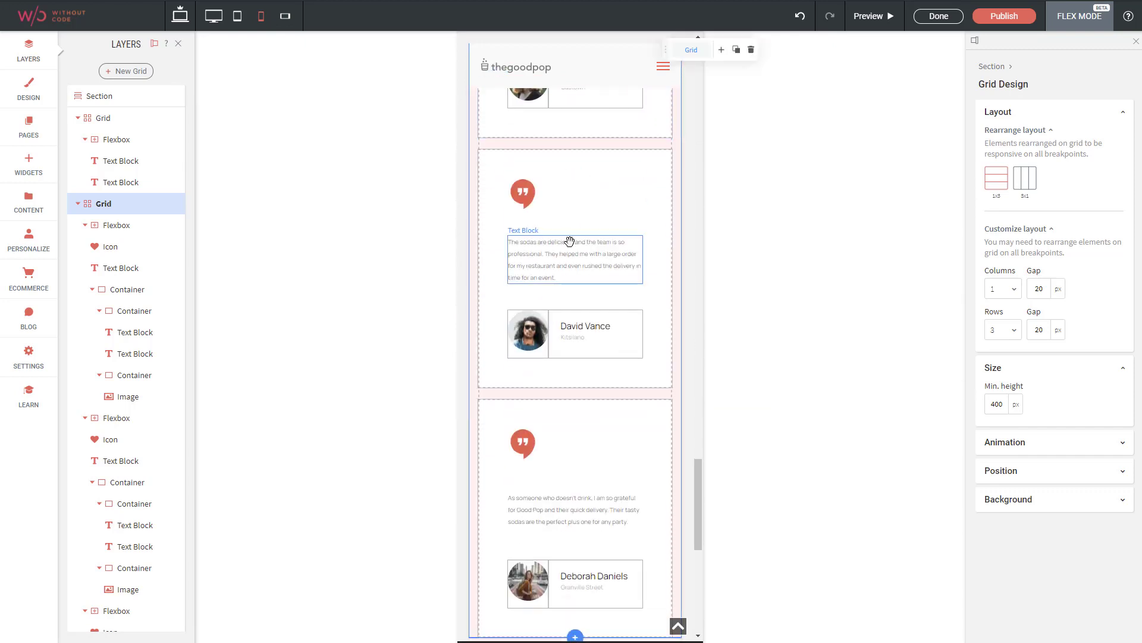
{"action": "scroll", "coordinate": [569, 240], "scroll_direction": "down", "scroll_amount": 6}
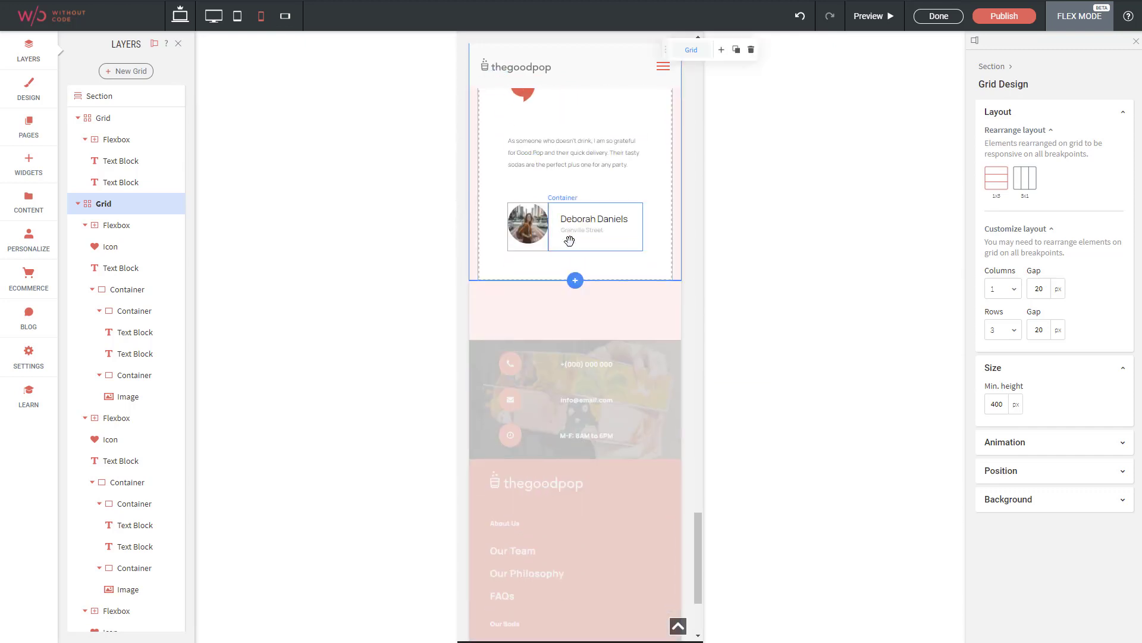
{"action": "scroll", "coordinate": [569, 240], "scroll_direction": "up", "scroll_amount": 12}
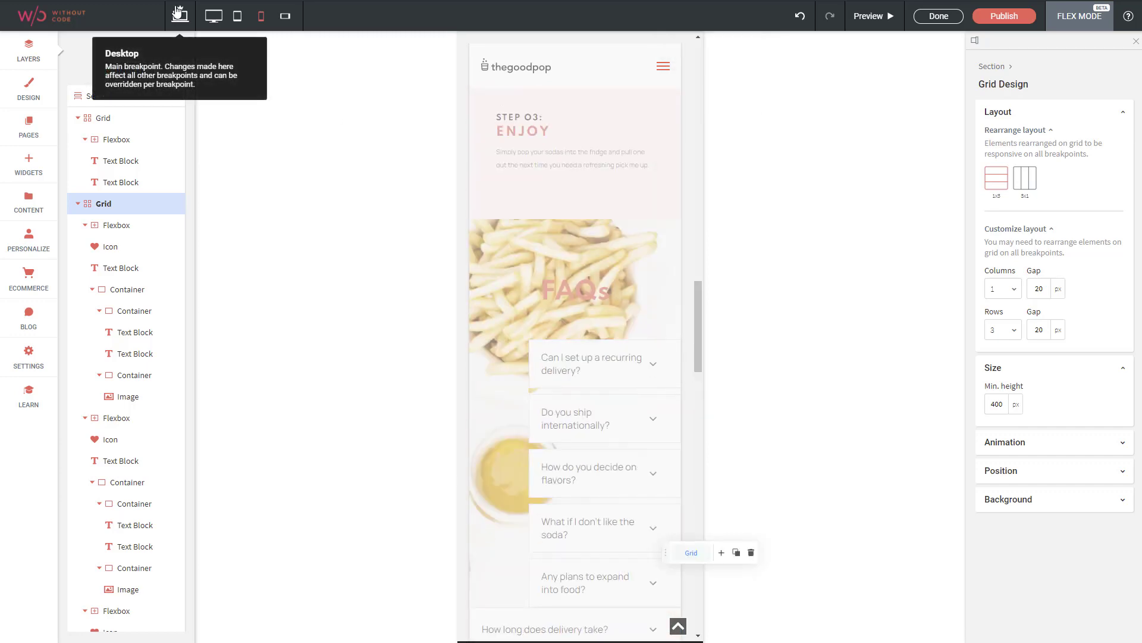
Return to the main desktop breakpoint and finish the Flex Mode session for the Our Happy Customers section
{"action": "left_click", "coordinate": [179, 12]}
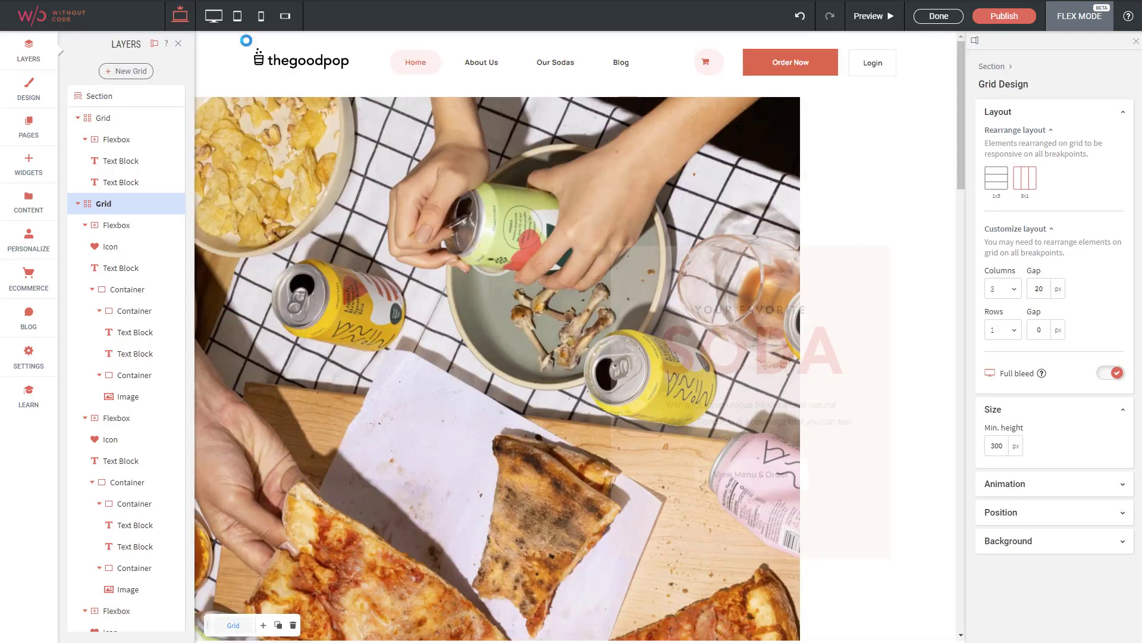
{"action": "scroll", "coordinate": [355, 119], "scroll_direction": "down", "scroll_amount": 15}
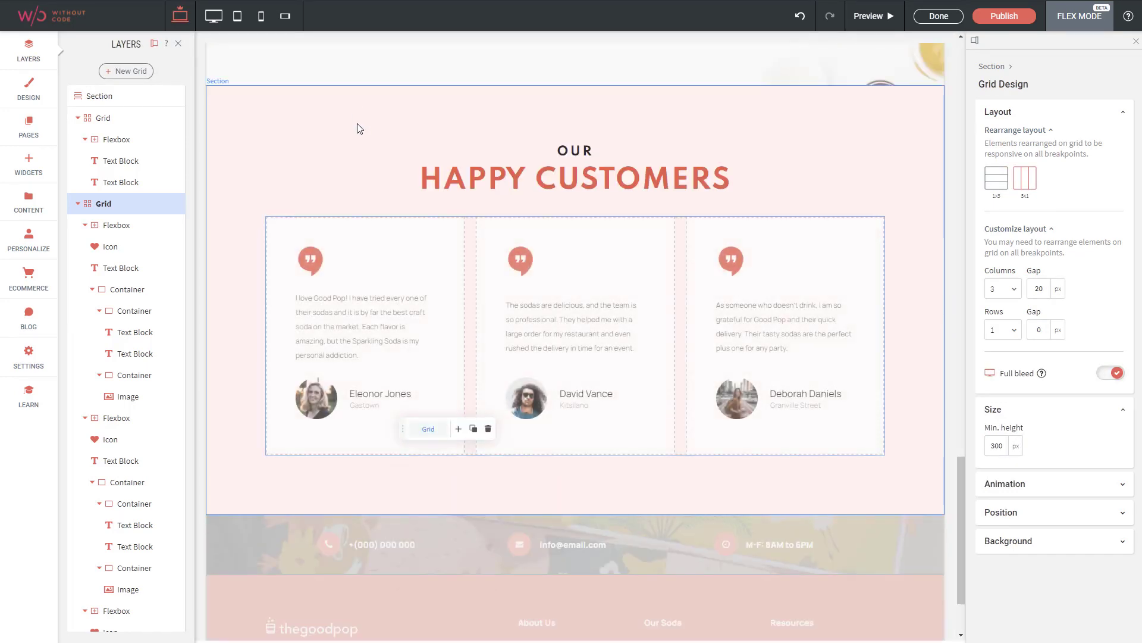
{"action": "scroll", "coordinate": [383, 148], "scroll_direction": "up", "scroll_amount": 4}
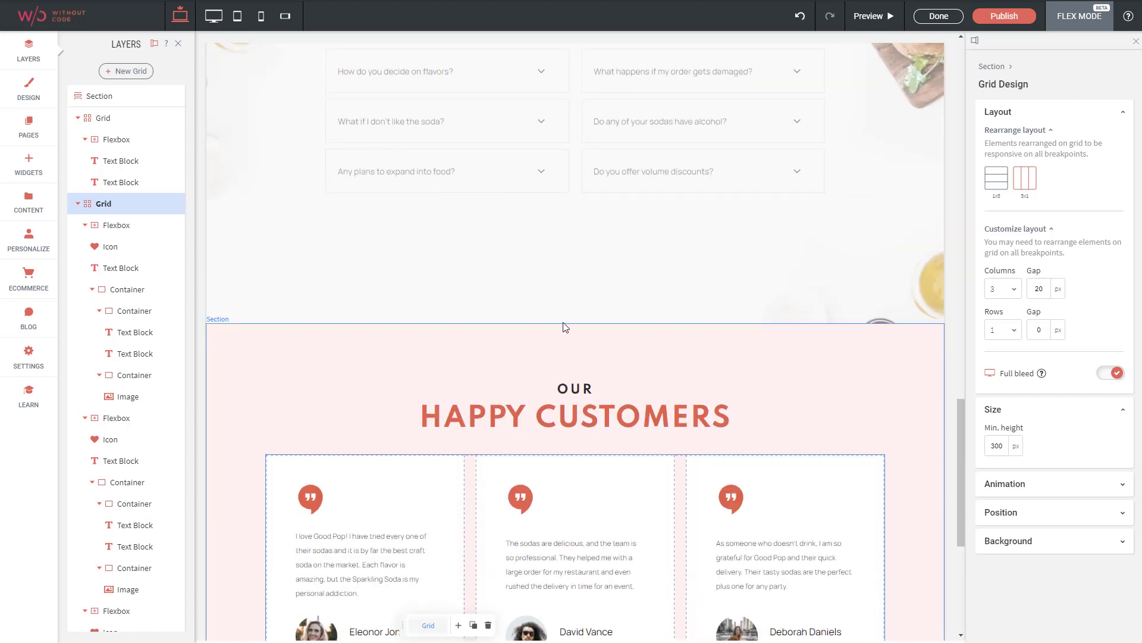
{"action": "left_click", "coordinate": [938, 17]}
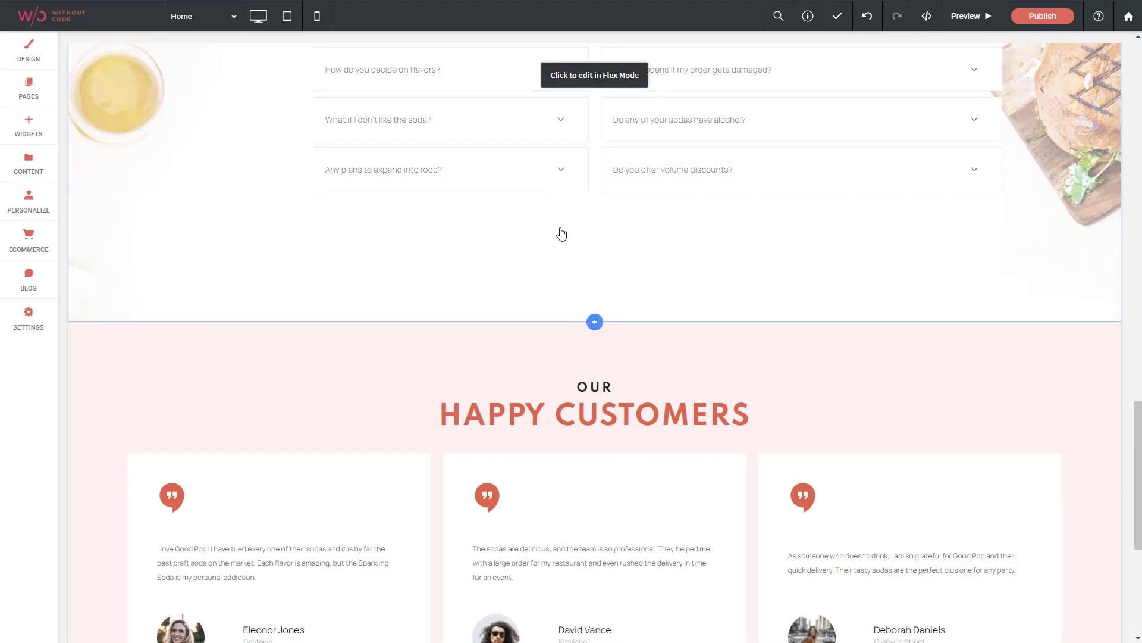
Add the flex section "The creative crew" between the FAQs and Our Happy Customers sections and save it
{"action": "left_click", "coordinate": [586, 328]}
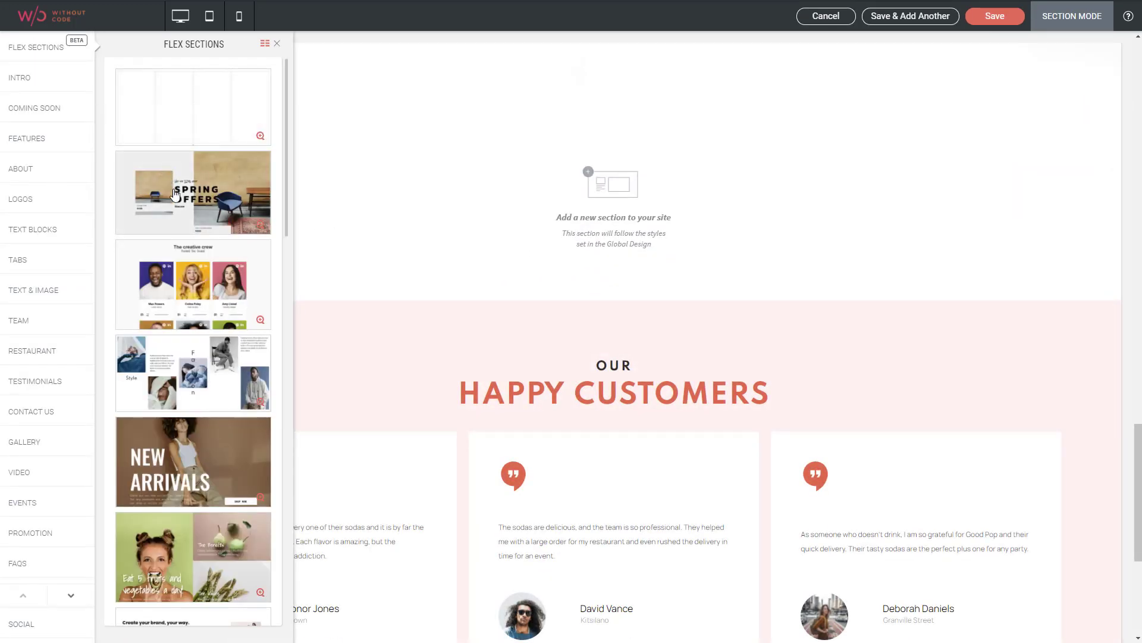
{"action": "scroll", "coordinate": [184, 155], "scroll_direction": "down", "scroll_amount": 2}
{"action": "left_click", "coordinate": [185, 155]}
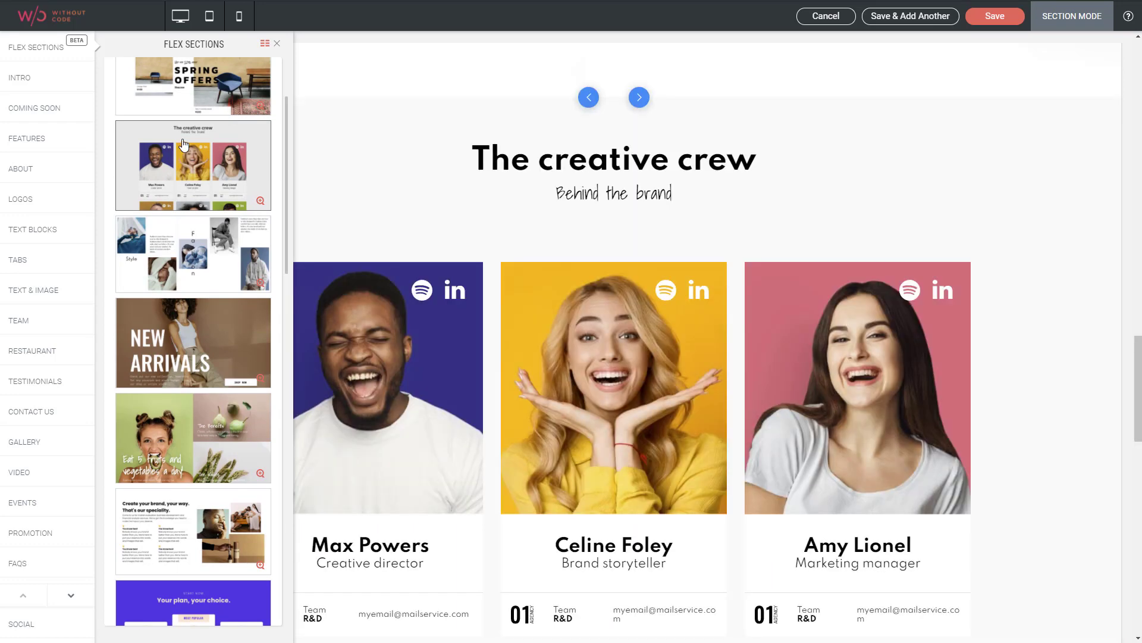
{"action": "left_click", "coordinate": [993, 18]}
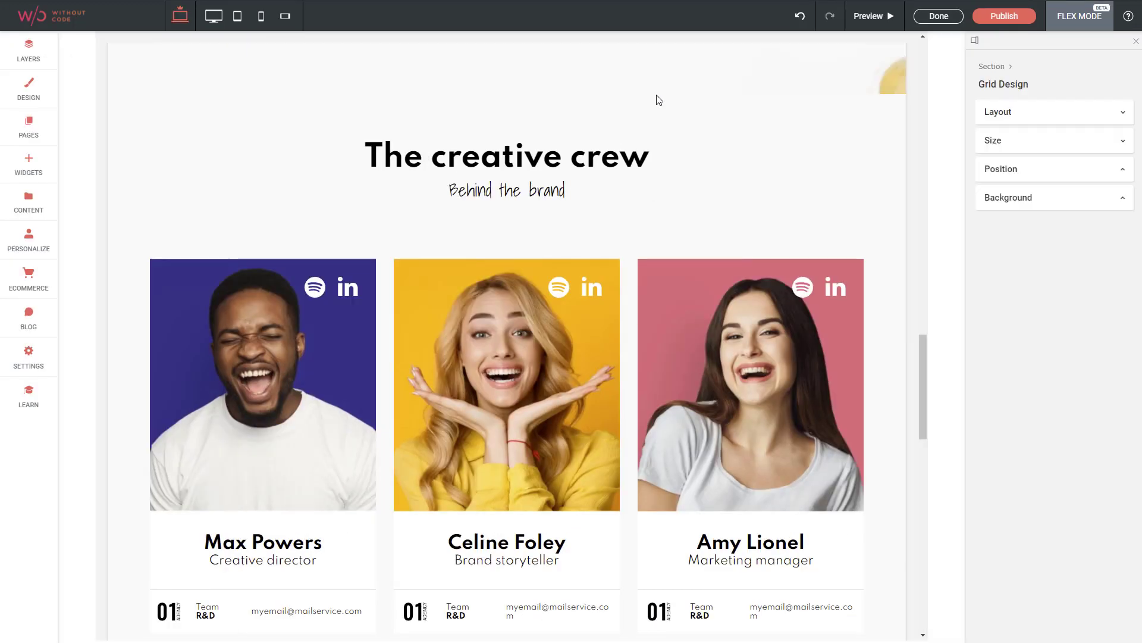
Open the creative crew section in Flex Mode and examine the first card's 01 logo image and Team R&D text block
{"action": "left_click", "coordinate": [659, 99]}
{"action": "scroll", "coordinate": [595, 149], "scroll_direction": "down", "scroll_amount": 3}
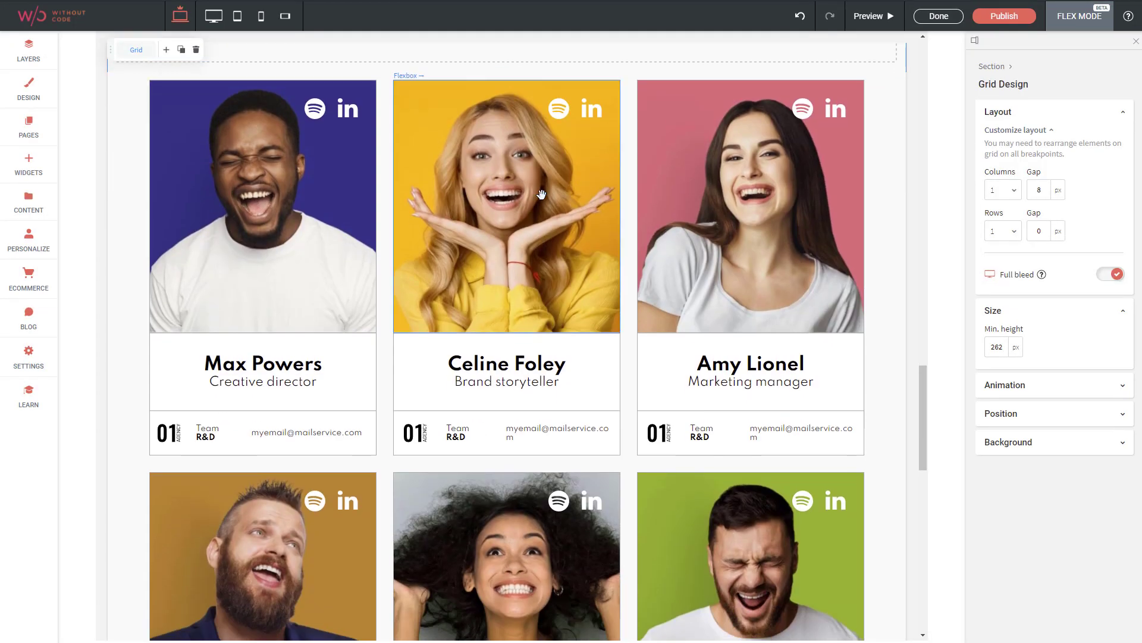
{"action": "scroll", "coordinate": [446, 248], "scroll_direction": "up", "scroll_amount": 2}
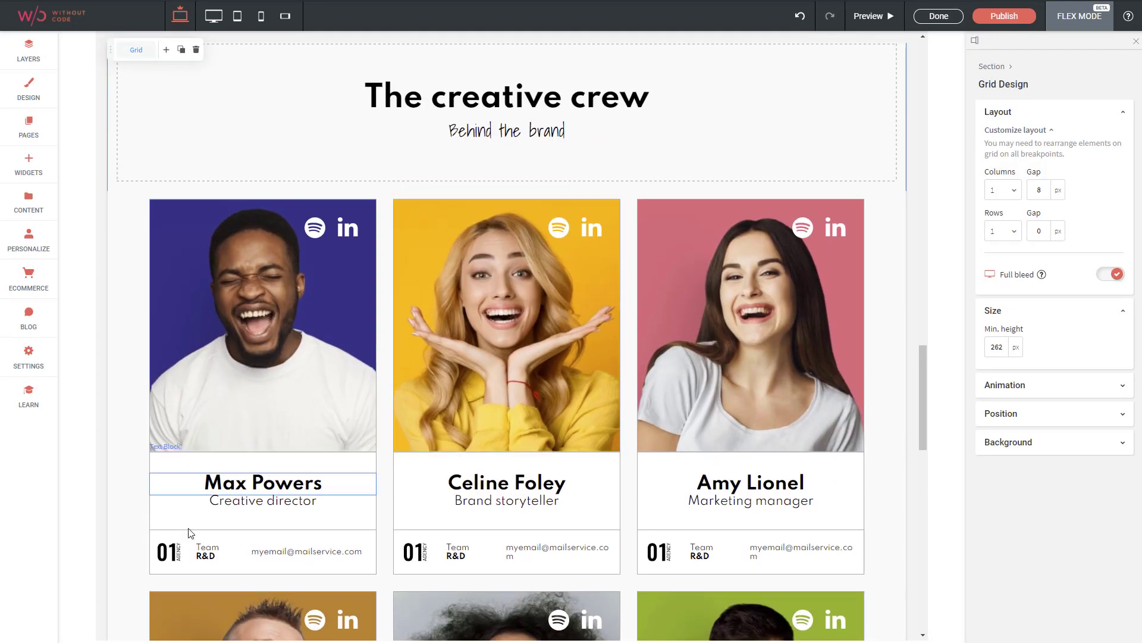
{"action": "left_click", "coordinate": [175, 555]}
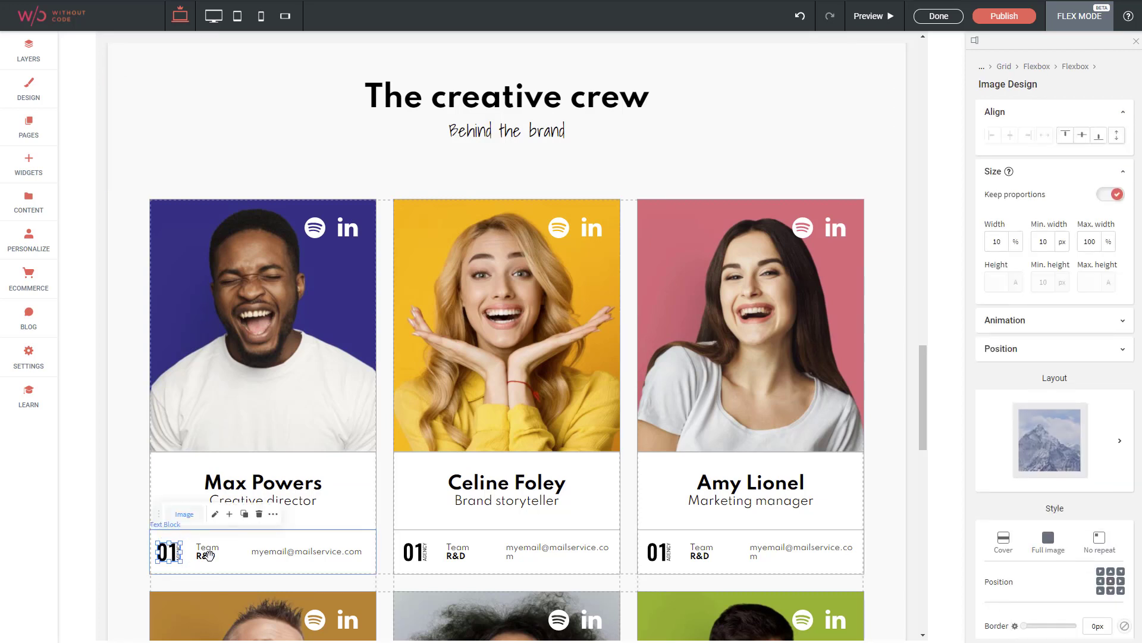
{"action": "left_click", "coordinate": [211, 552]}
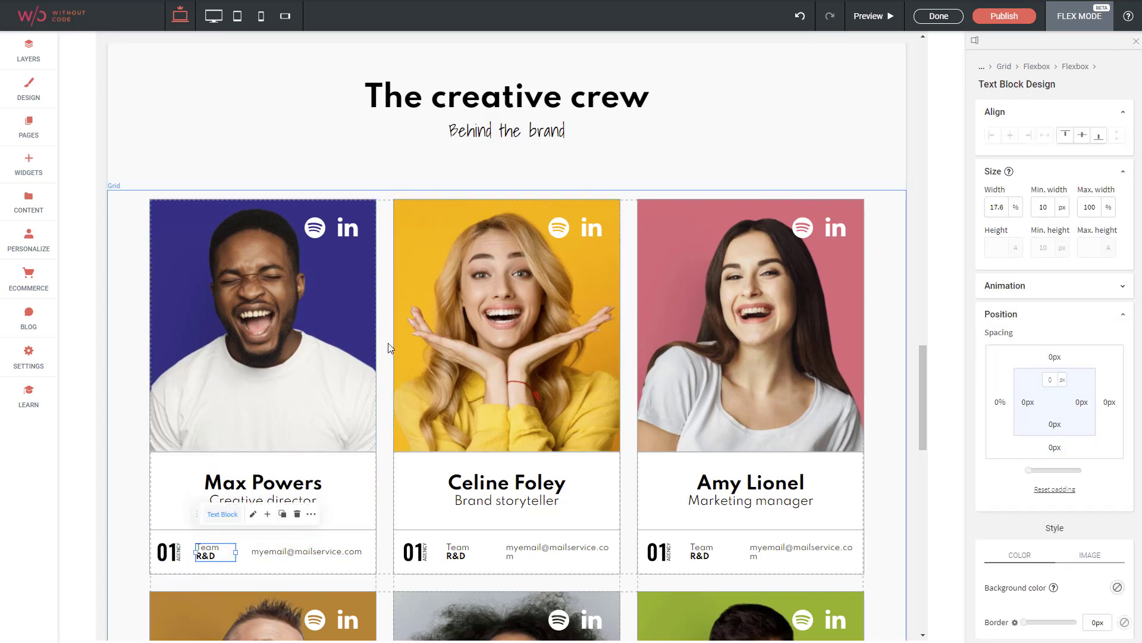
Compare how the creative crew cards are arranged at the tablet and mobile breakpoints
{"action": "left_click", "coordinate": [238, 18]}
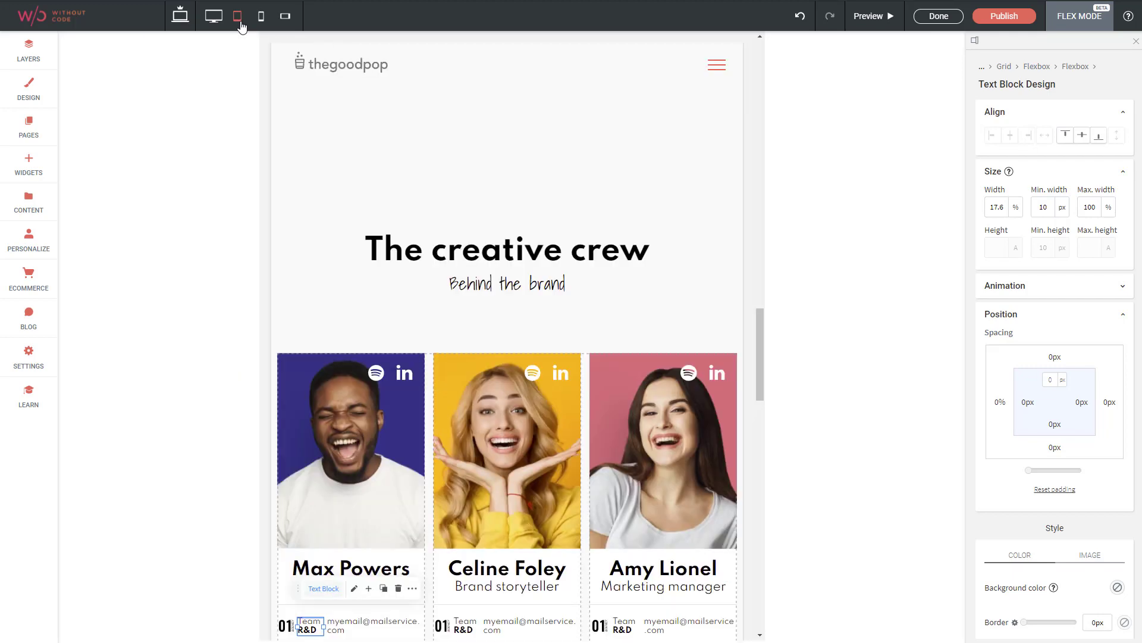
{"action": "left_click", "coordinate": [260, 16]}
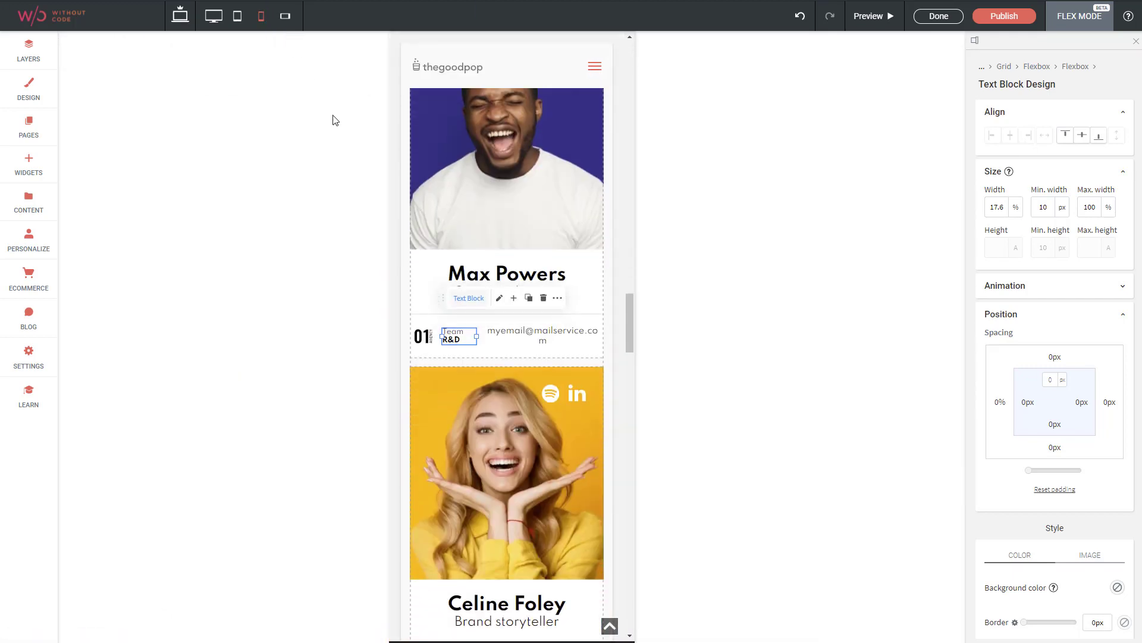
{"action": "scroll", "coordinate": [454, 245], "scroll_direction": "up", "scroll_amount": 6}
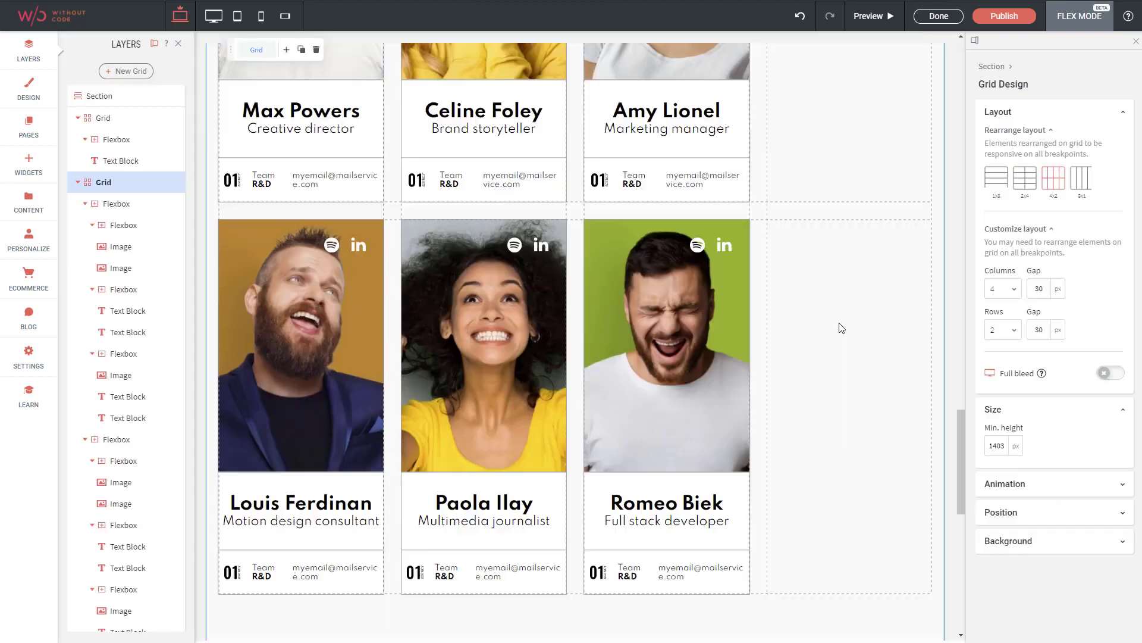